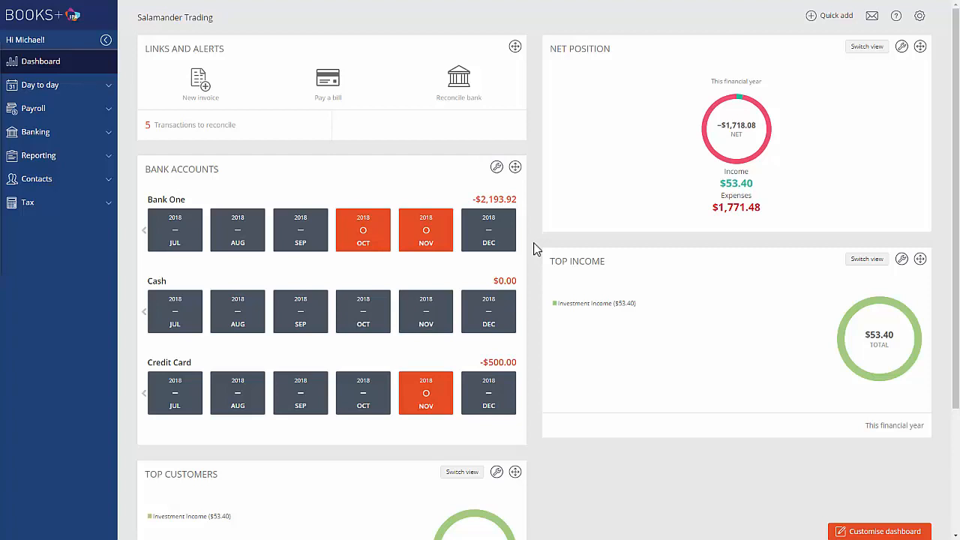
# Review the general payroll settings, including withholding accounts, payment defaults, automatic payments and bank accounts, and return to the settings overview.
pyautogui.click(919, 18)
pyautogui.click(878, 65)
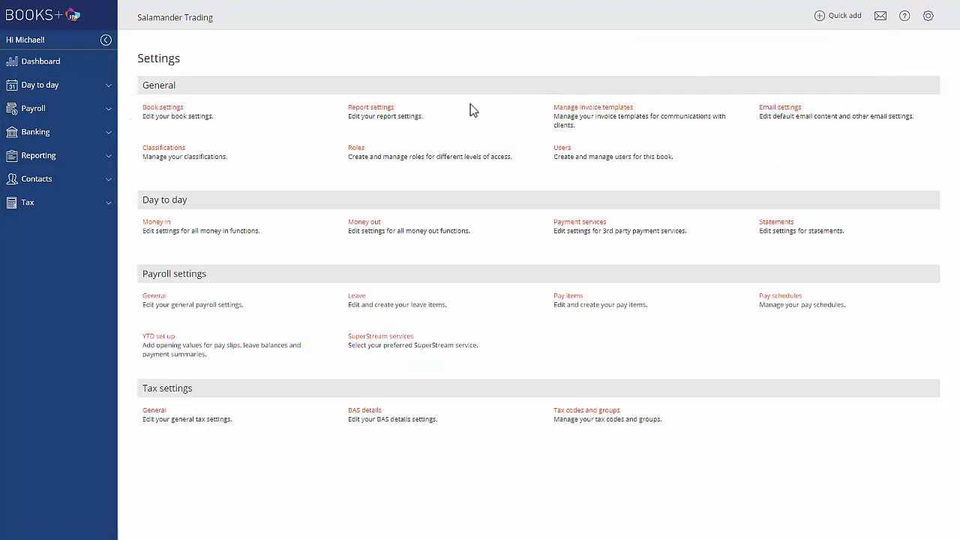
pyautogui.click(156, 301)
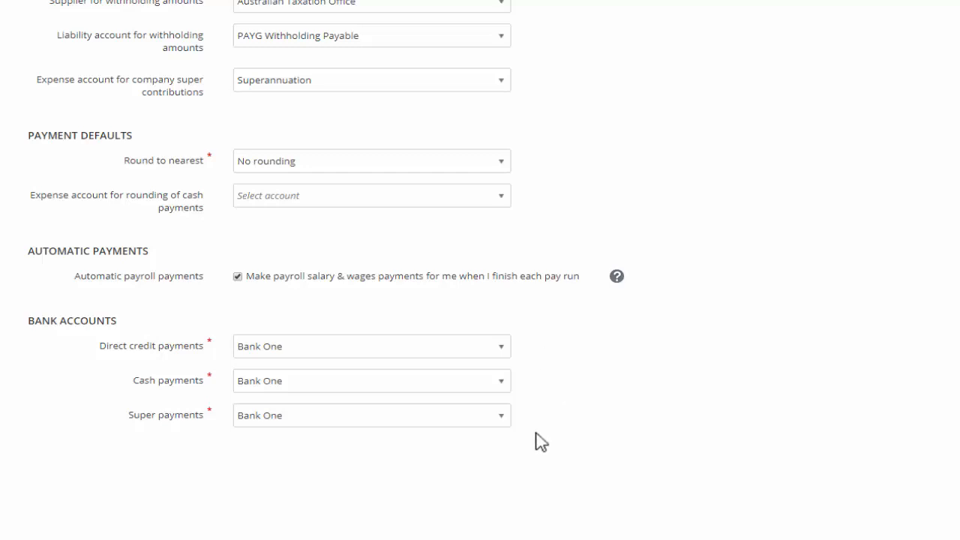
pyautogui.click(863, 54)
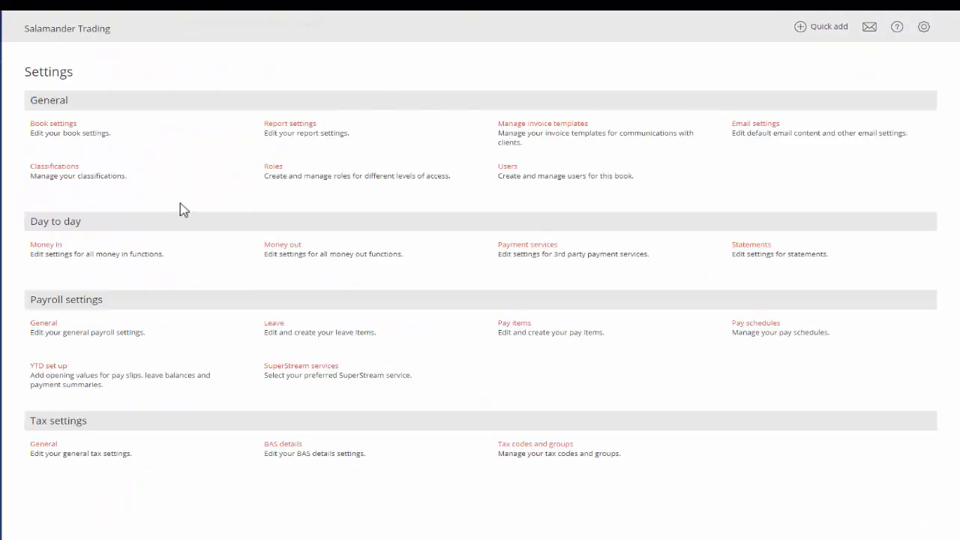
# Examine the Annual leave item's entitlement, leave loading and accrual options in the payroll leave settings, and return to the leave list.
pyautogui.click(273, 323)
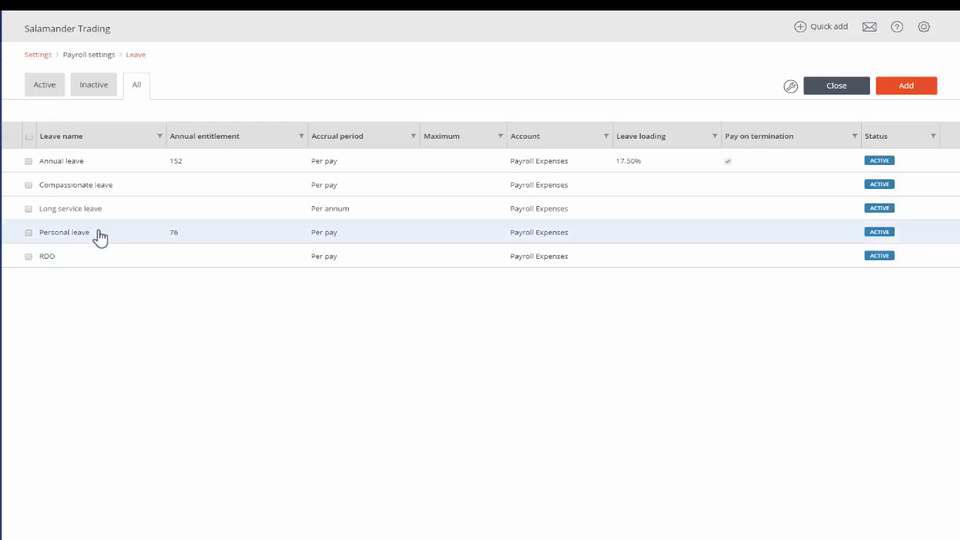
pyautogui.click(61, 160)
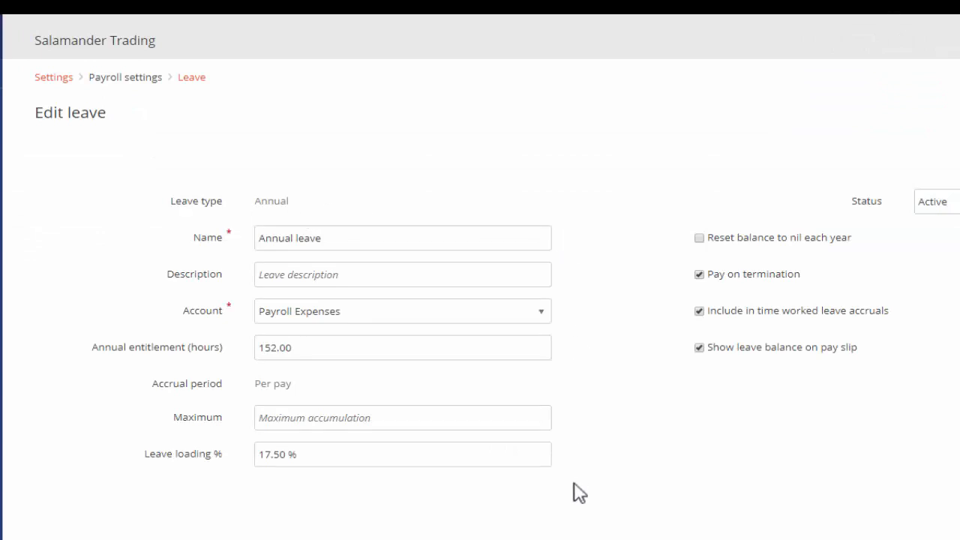
pyautogui.click(882, 78)
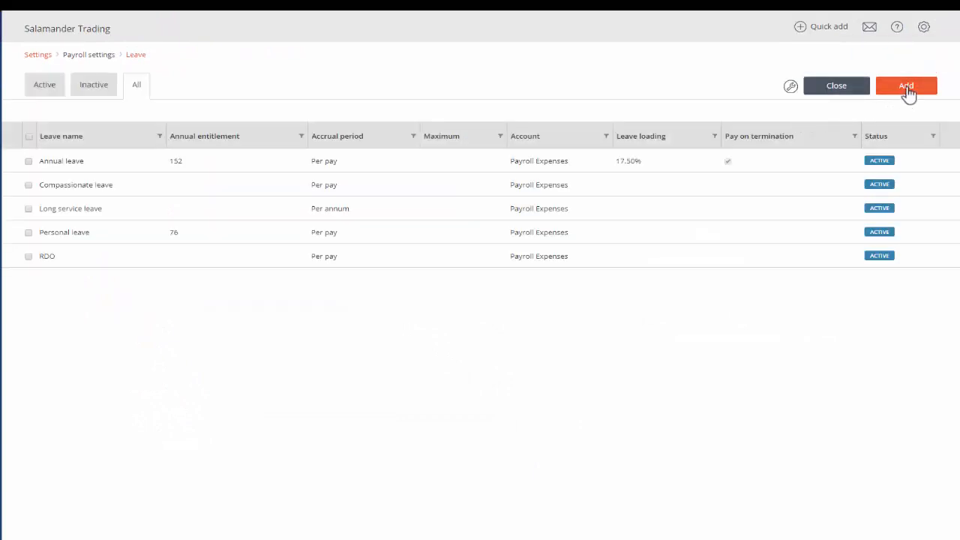
# Check the leave types offered for a new leave item, cancel it, and tick the RDO leave before leaving the leave list.
pyautogui.click(906, 87)
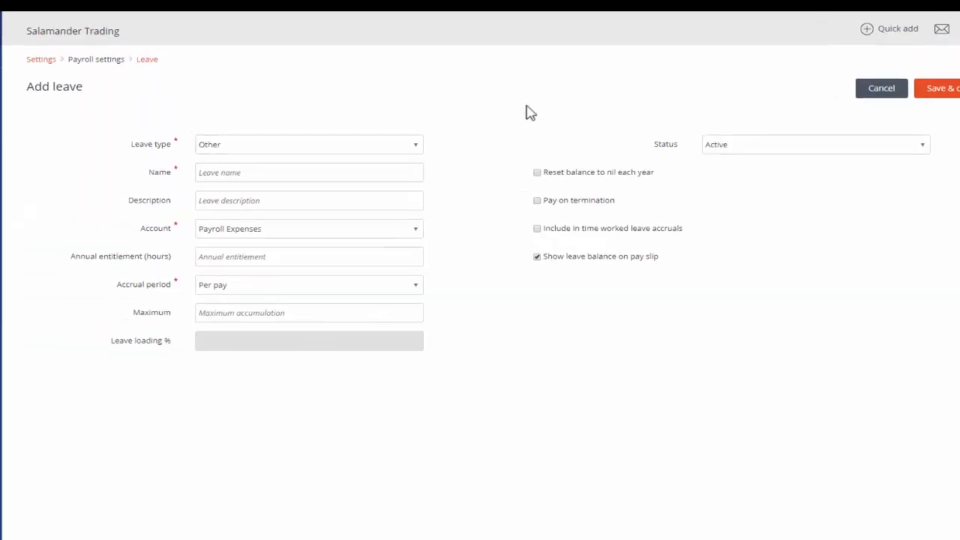
pyautogui.click(497, 179)
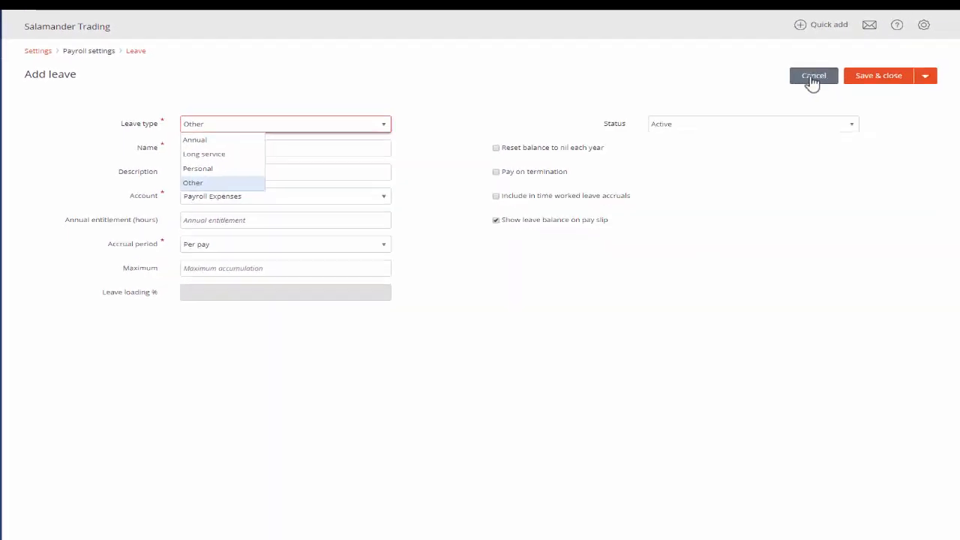
pyautogui.click(814, 78)
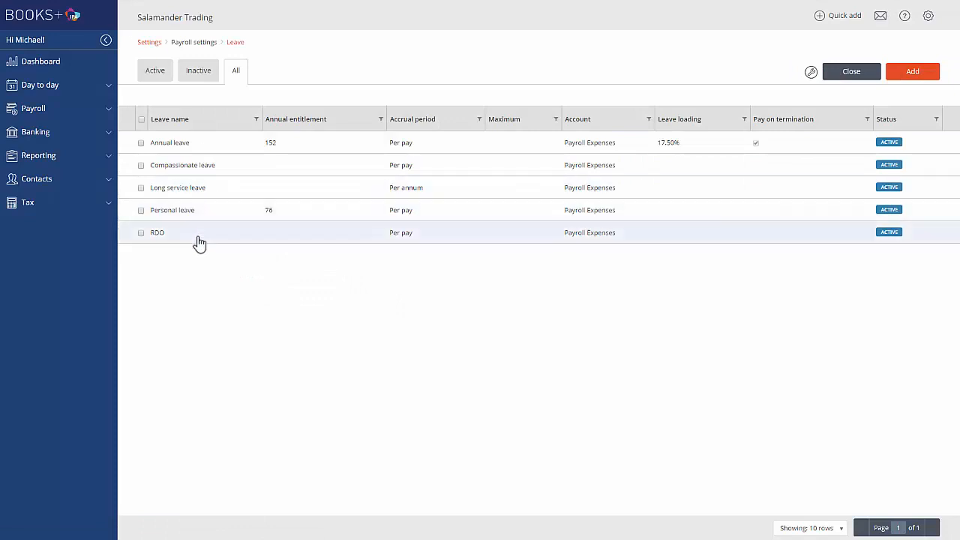
pyautogui.click(141, 233)
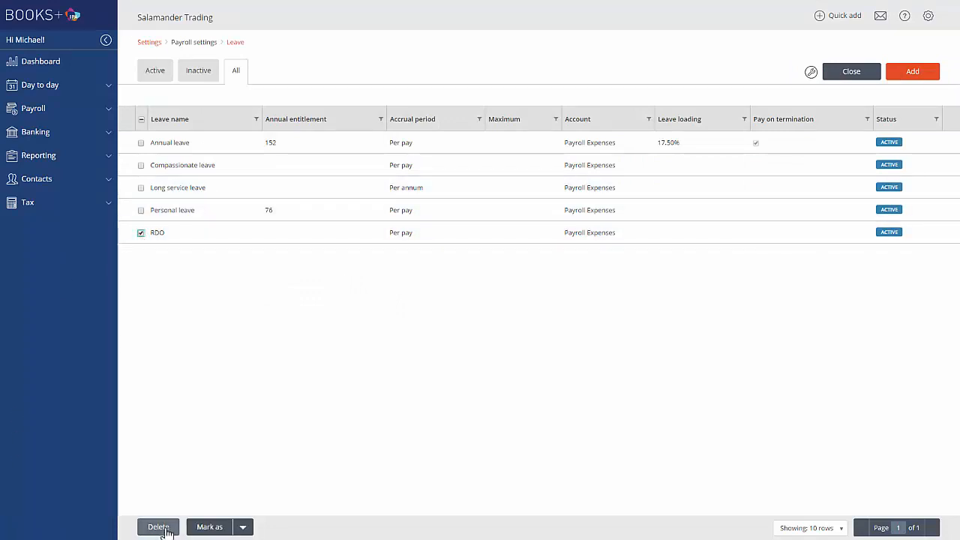
pyautogui.click(862, 72)
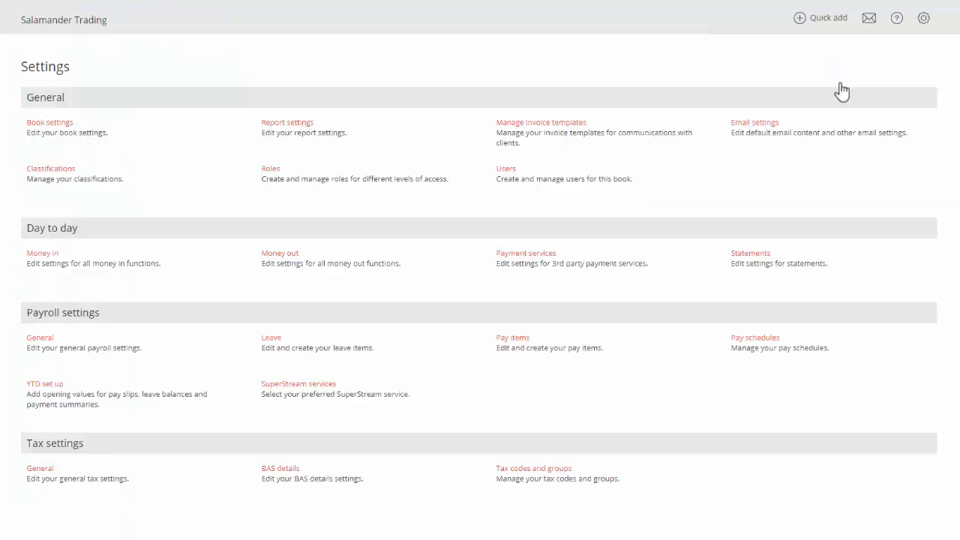
# Examine the Salary pay item's earnings type, expense account and tax treatment in the payroll settings, and return to the pay item list.
pyautogui.click(513, 338)
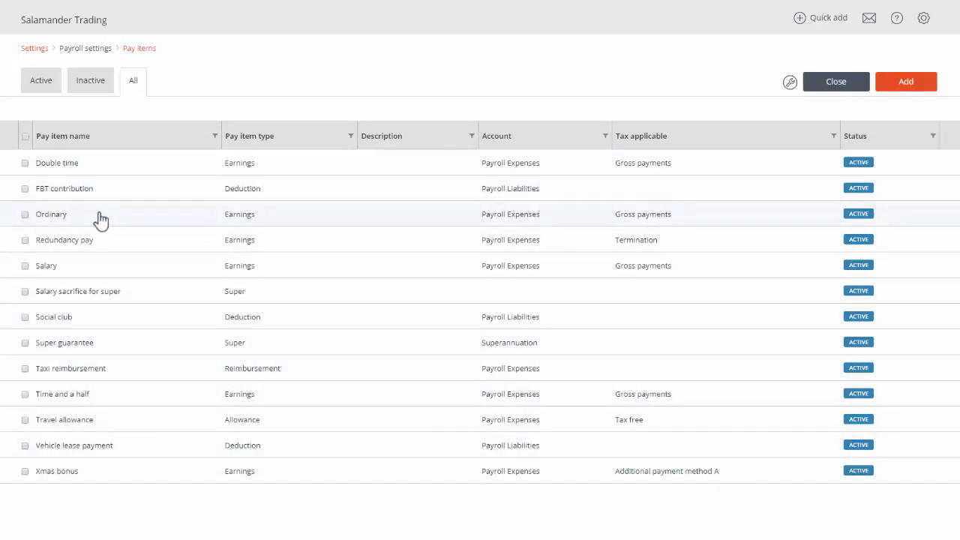
pyautogui.click(96, 267)
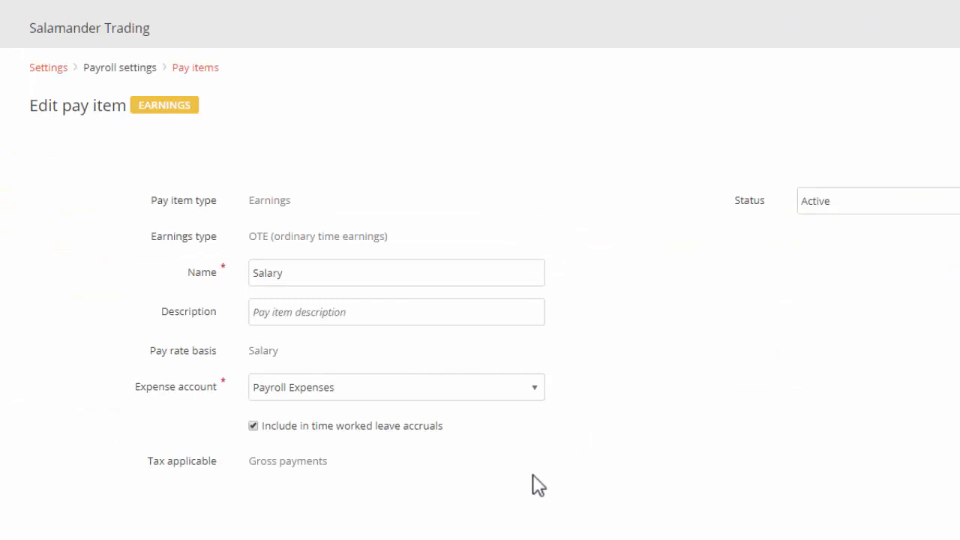
pyautogui.click(817, 87)
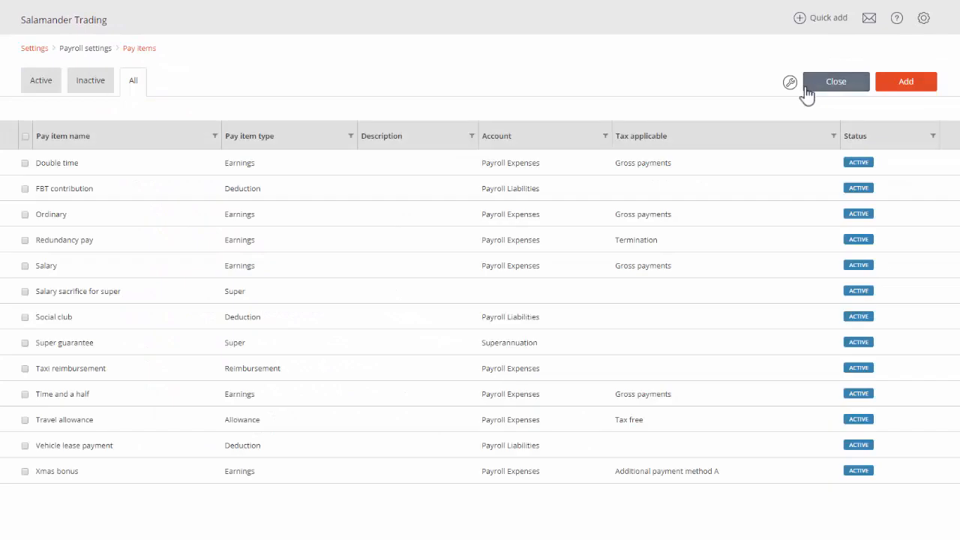
# Try setting up a new pay item of type Allowance with allowance type Other, cancel it, and leave the pay item list.
pyautogui.click(910, 88)
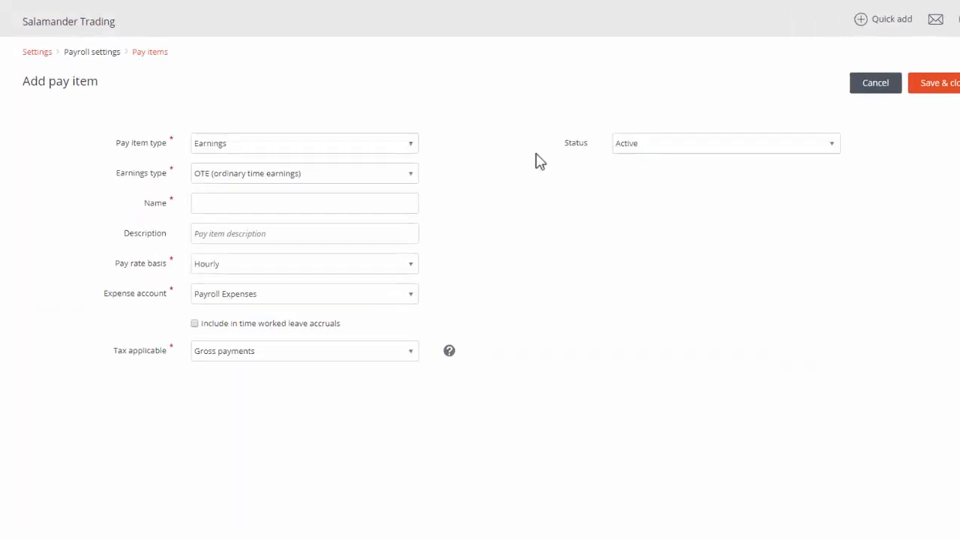
pyautogui.click(380, 135)
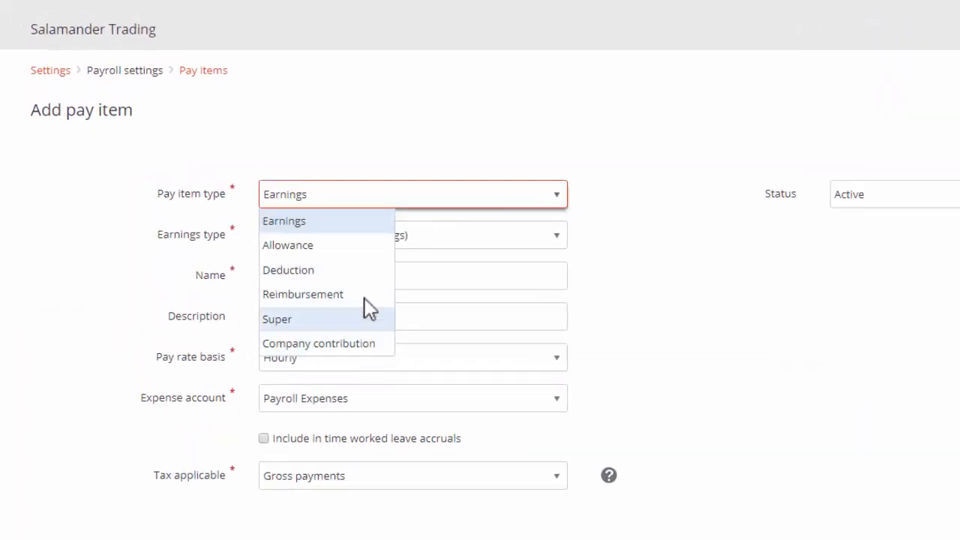
pyautogui.click(360, 245)
pyautogui.click(553, 240)
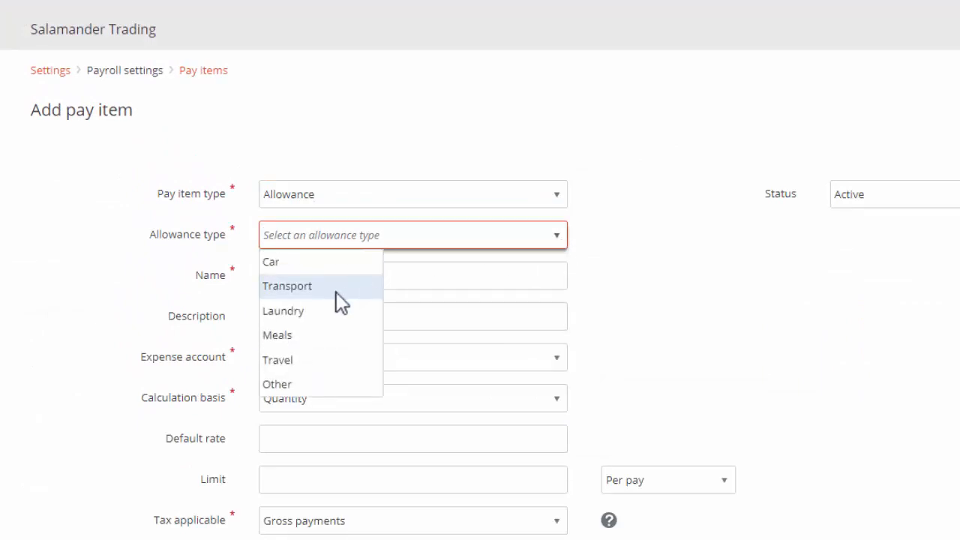
pyautogui.click(300, 385)
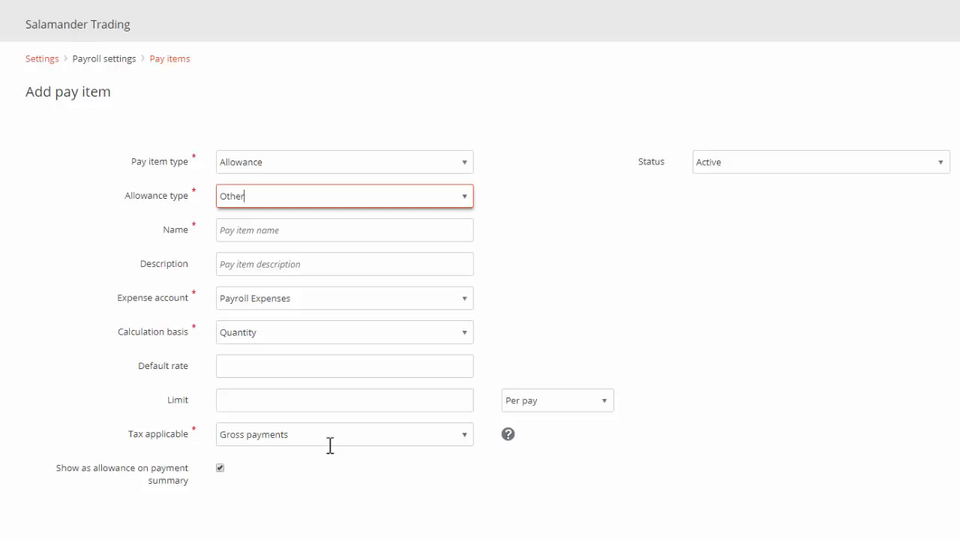
pyautogui.click(915, 81)
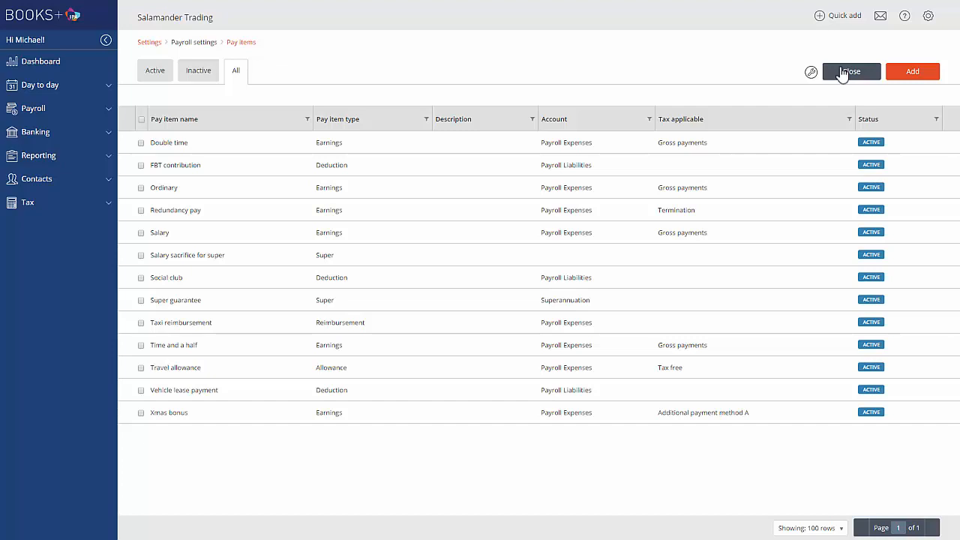
pyautogui.click(842, 72)
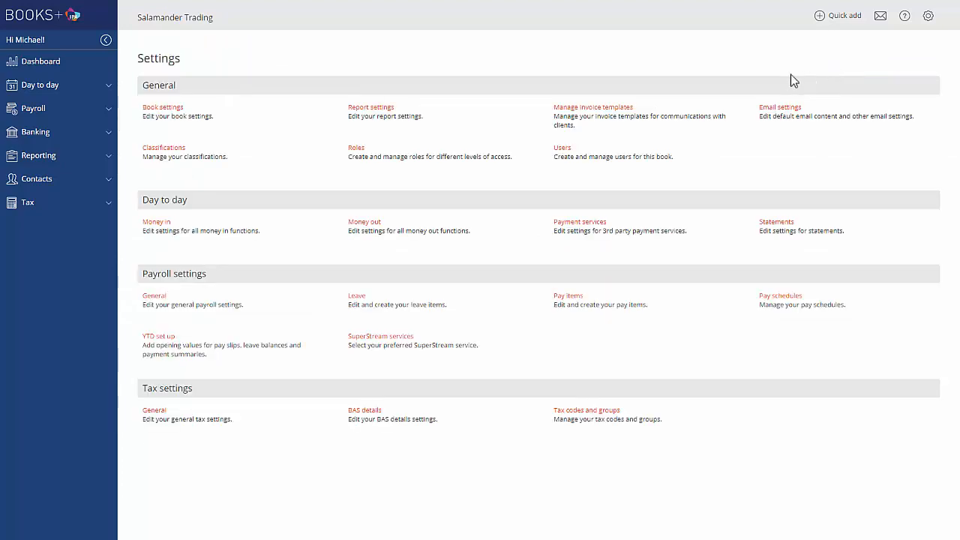
# Review the Colonial First State super fund contact's APRA fund selection and fund products, and save and close the contact.
pyautogui.click(27, 113)
pyautogui.click(35, 192)
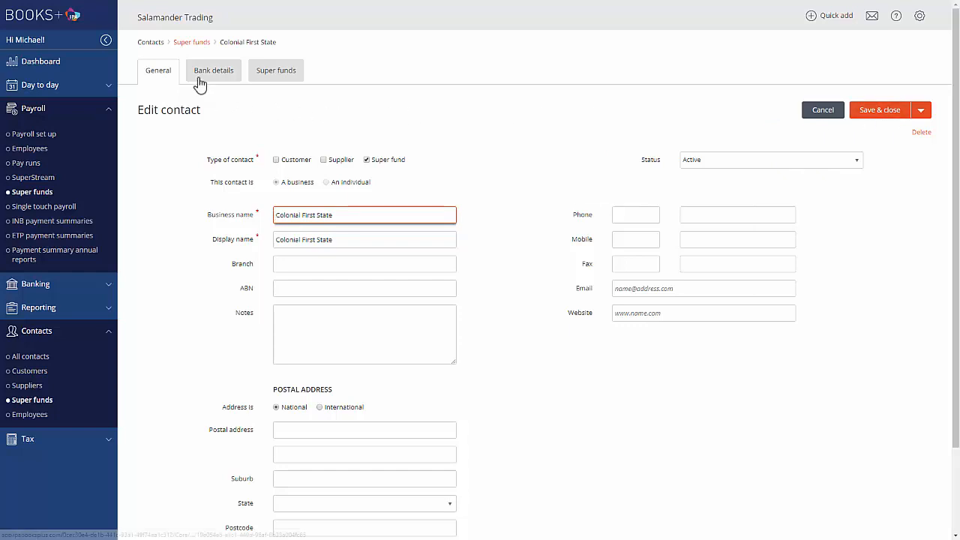
pyautogui.click(277, 79)
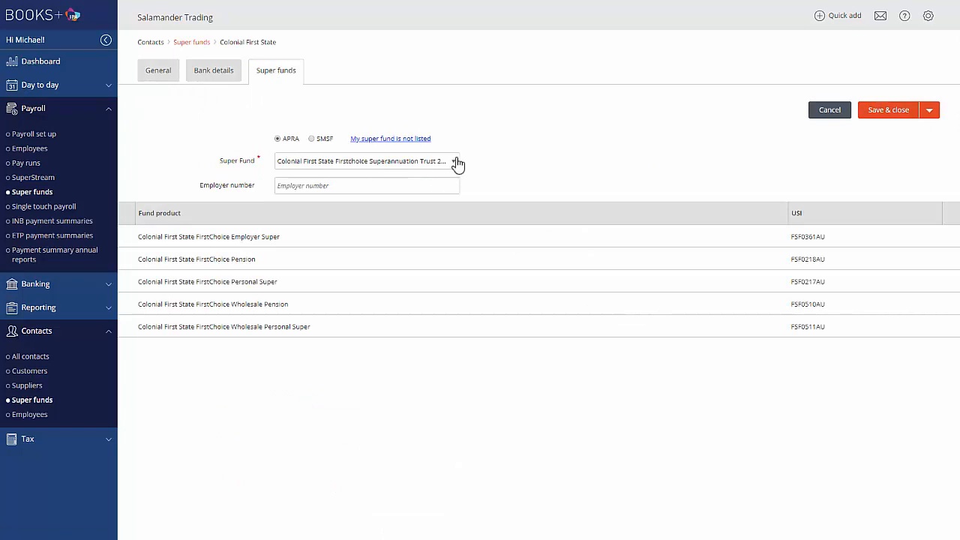
pyautogui.click(456, 165)
pyautogui.click(527, 163)
pyautogui.click(872, 111)
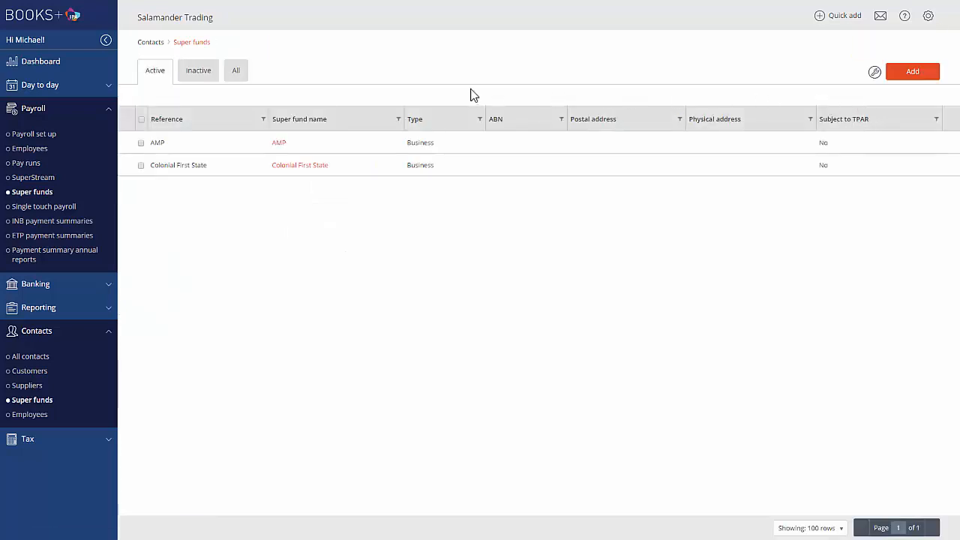
# Start a new employee contact in payroll and enter the employee's first and last name.
pyautogui.click(30, 153)
pyautogui.click(909, 75)
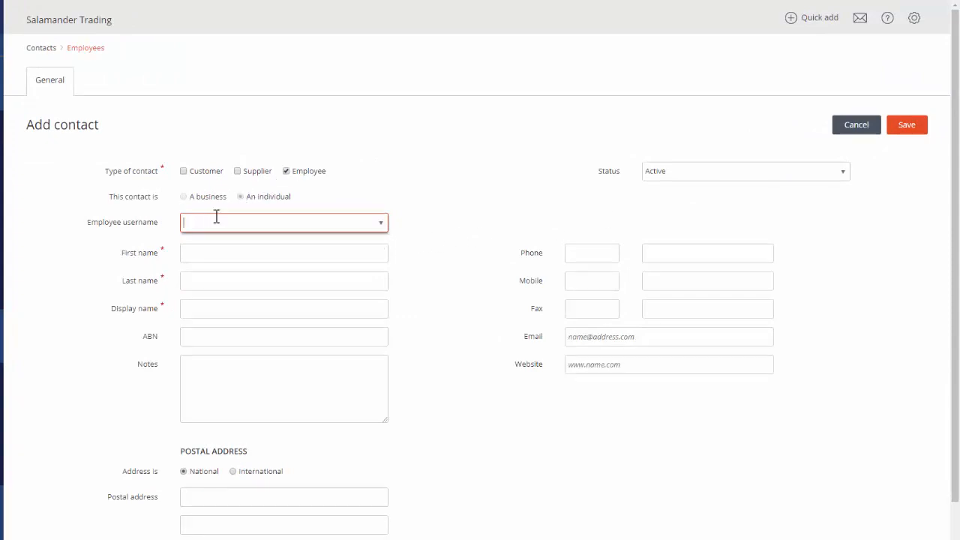
pyautogui.click(193, 252)
pyautogui.press('Tab')
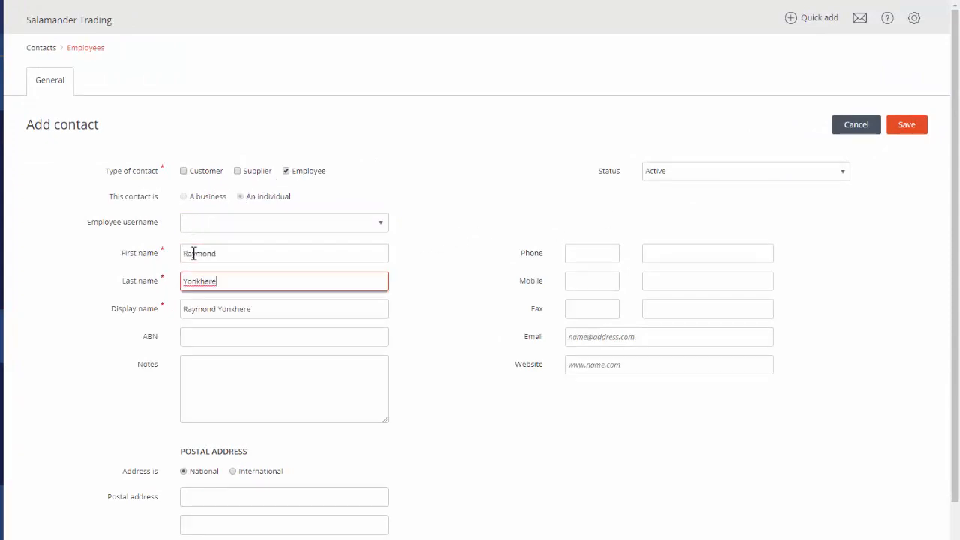
# Fill in the new employee's postal address and contact e-mail, and save the contact.
pyautogui.click(197, 497)
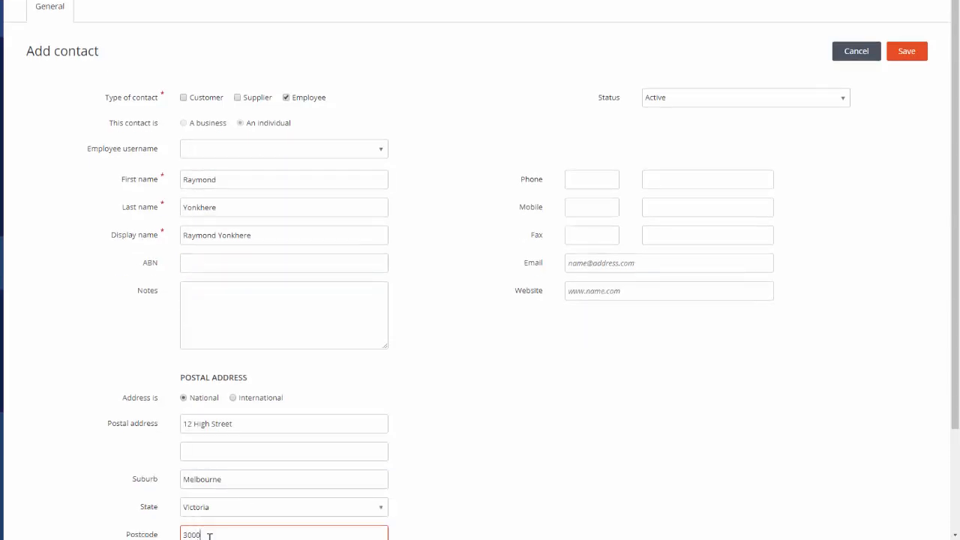
pyautogui.click(576, 263)
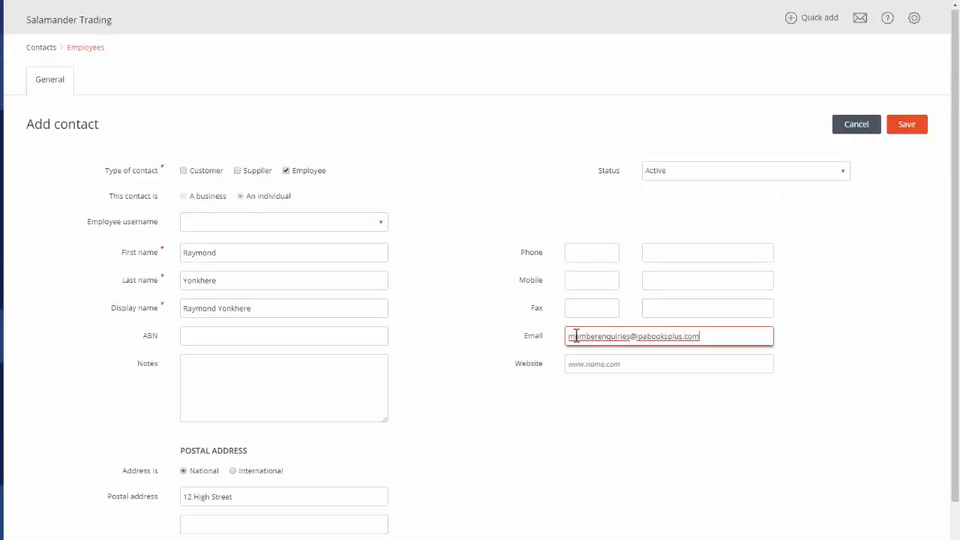
pyautogui.click(910, 126)
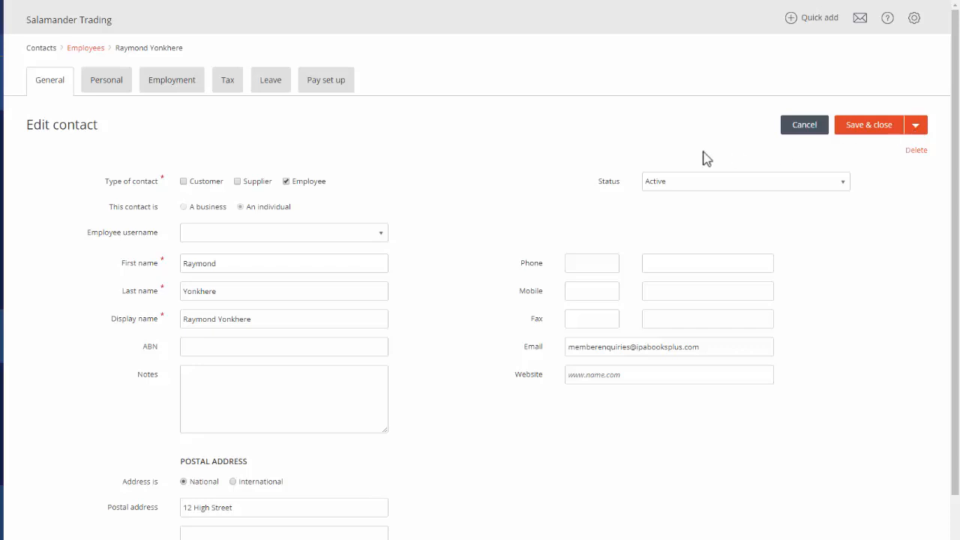
# Enter the employee number and set the weekly hours to 38 in the employee's employment details.
pyautogui.click(108, 90)
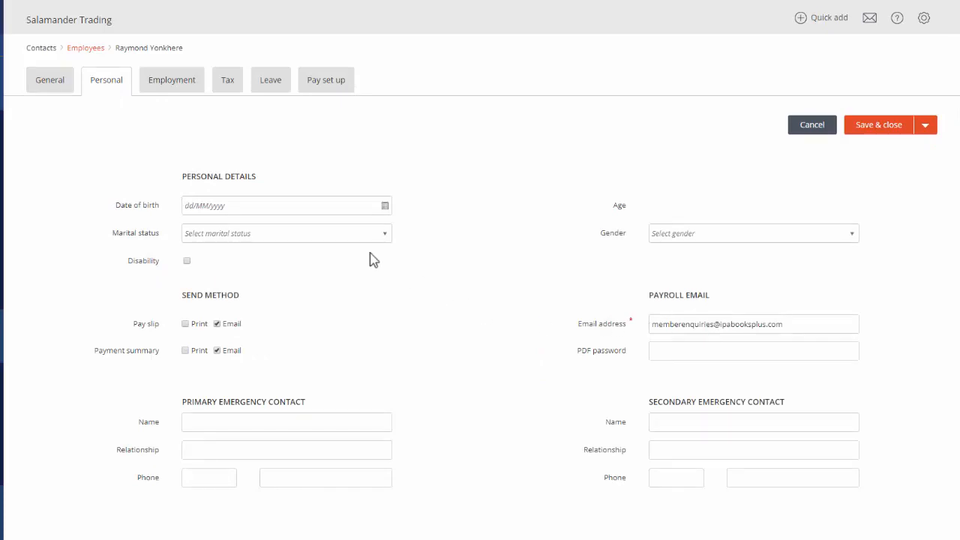
pyautogui.click(172, 87)
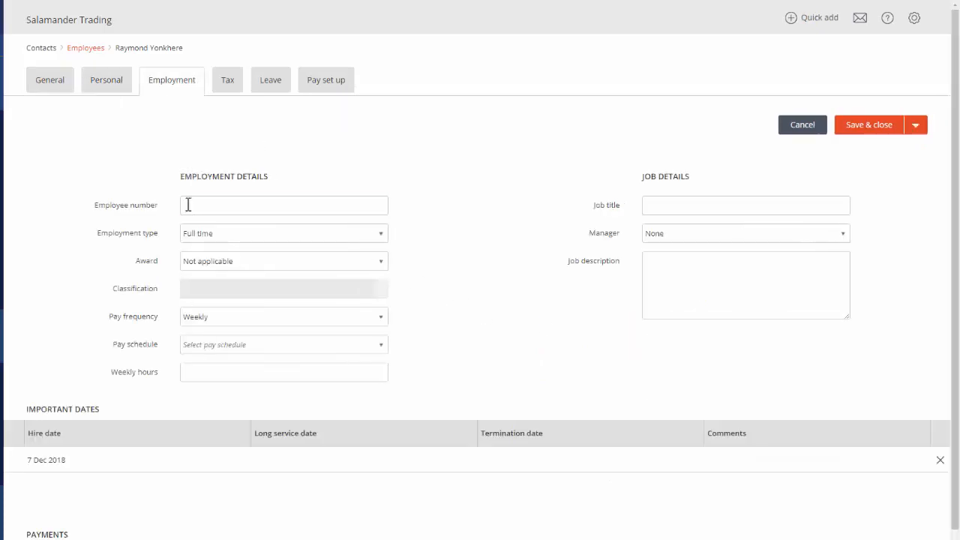
pyautogui.click(192, 205)
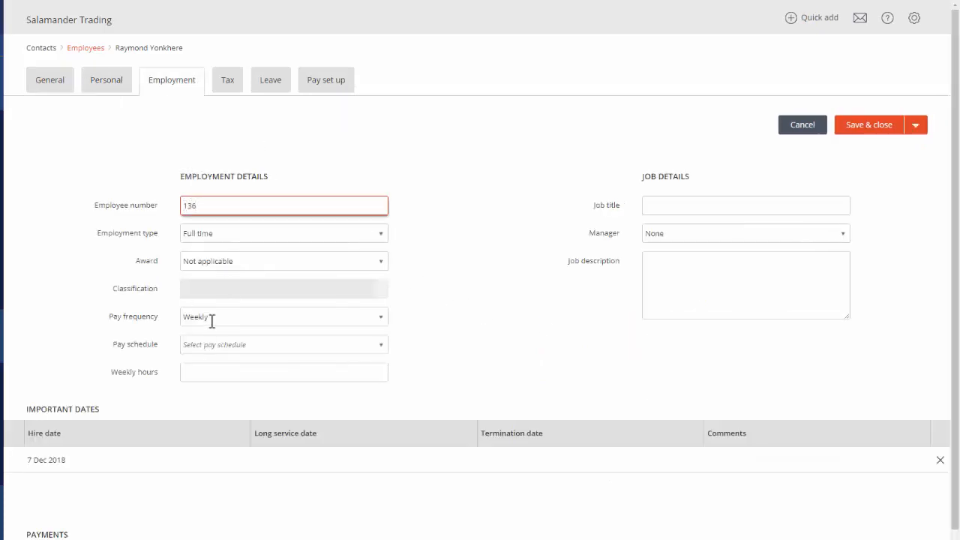
pyautogui.click(197, 372)
pyautogui.write('38')
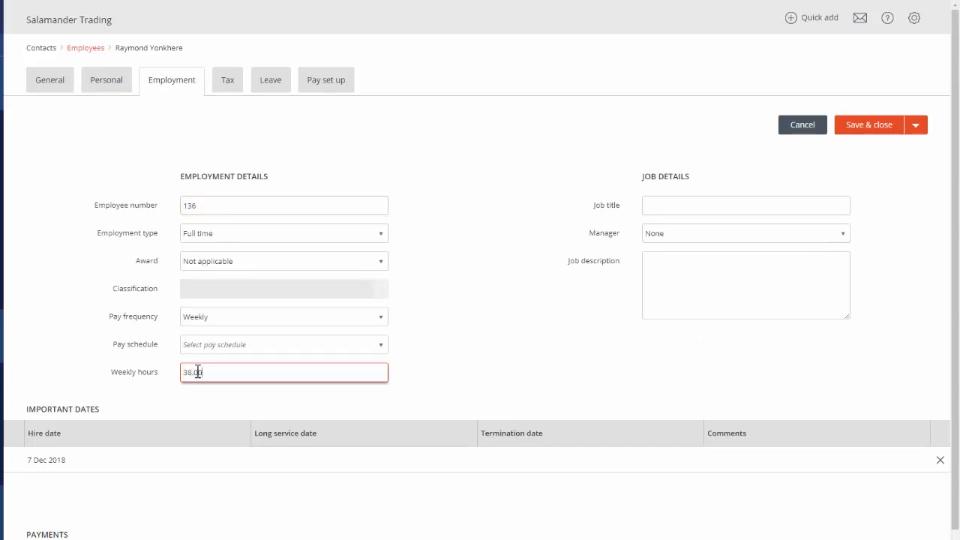
# Set the employee's hire date to 08/11/2018 under the important dates.
pyautogui.click(58, 461)
pyautogui.click(239, 459)
pyautogui.click(92, 363)
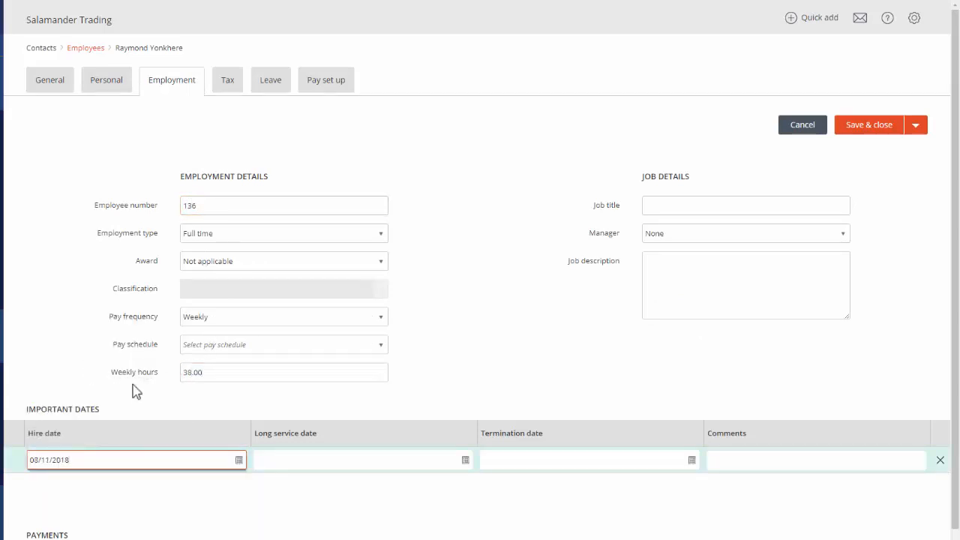
# Add a direct credit payment for the employee with the account name, bank ANZ, BSB, account number and an amount of 100%.
pyautogui.scroll(-2, 92, 368)
pyautogui.click(63, 532)
pyautogui.click(142, 526)
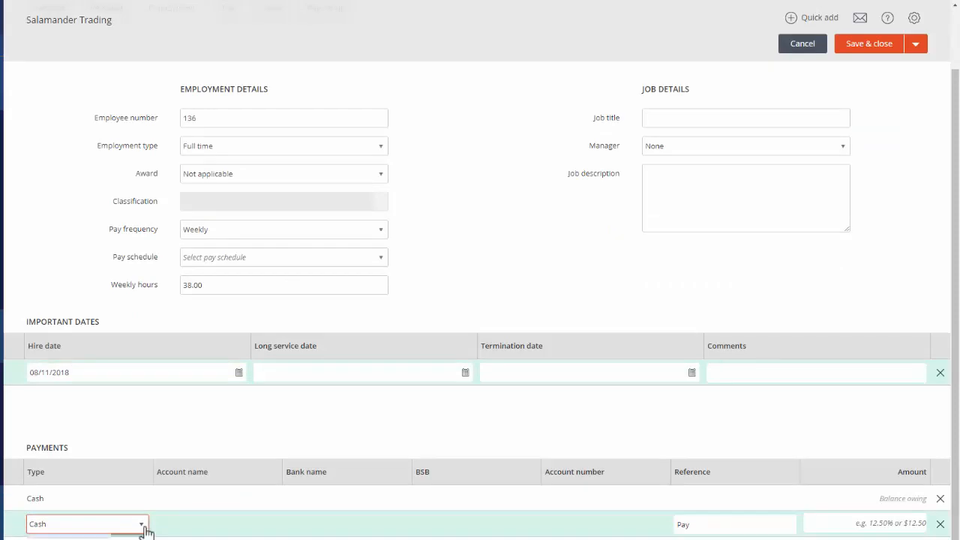
pyautogui.click(105, 538)
pyautogui.click(182, 525)
pyautogui.click(872, 523)
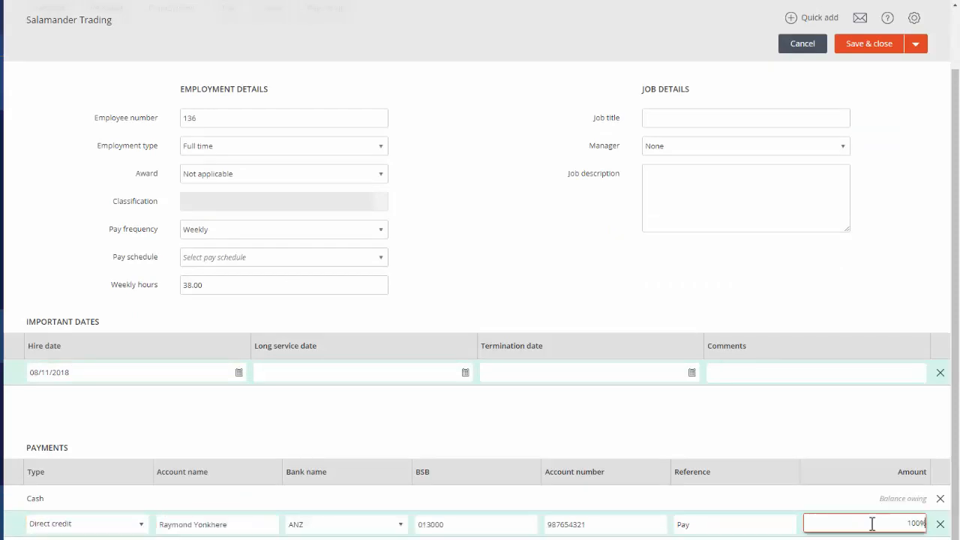
# Remove the Cash row from the employee's payments.
pyautogui.click(941, 499)
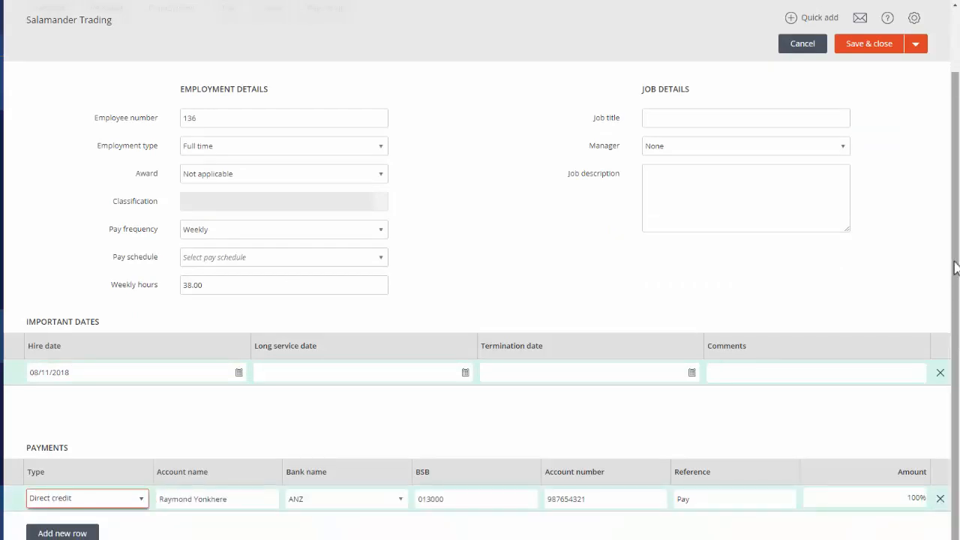
# Fill in the employee's tax details with the tax file number, state Victoria and Scale 2: Tax free threshold claimed.
pyautogui.scroll(2, 688, 118)
pyautogui.click(224, 88)
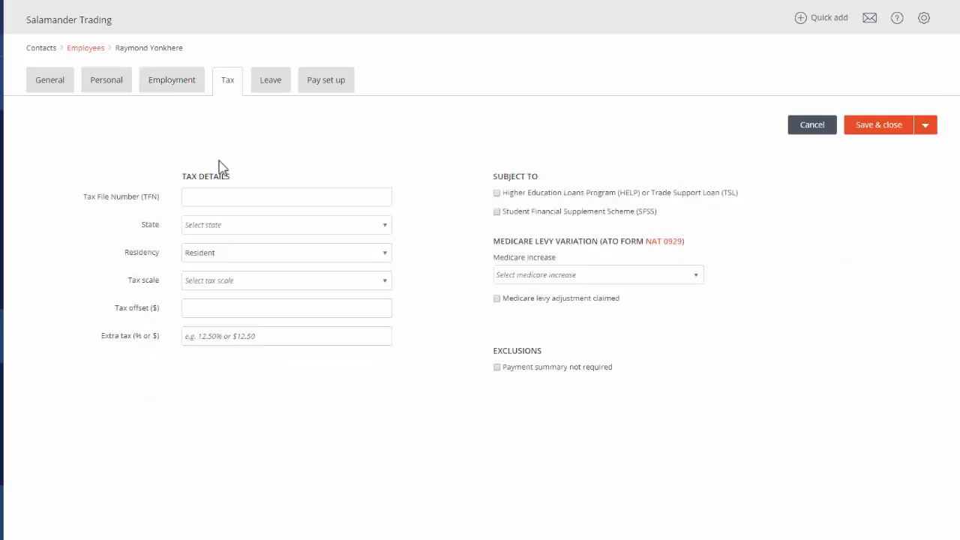
pyautogui.click(204, 197)
pyautogui.write('111-111-111')
pyautogui.click(386, 229)
pyautogui.click(247, 349)
pyautogui.click(384, 285)
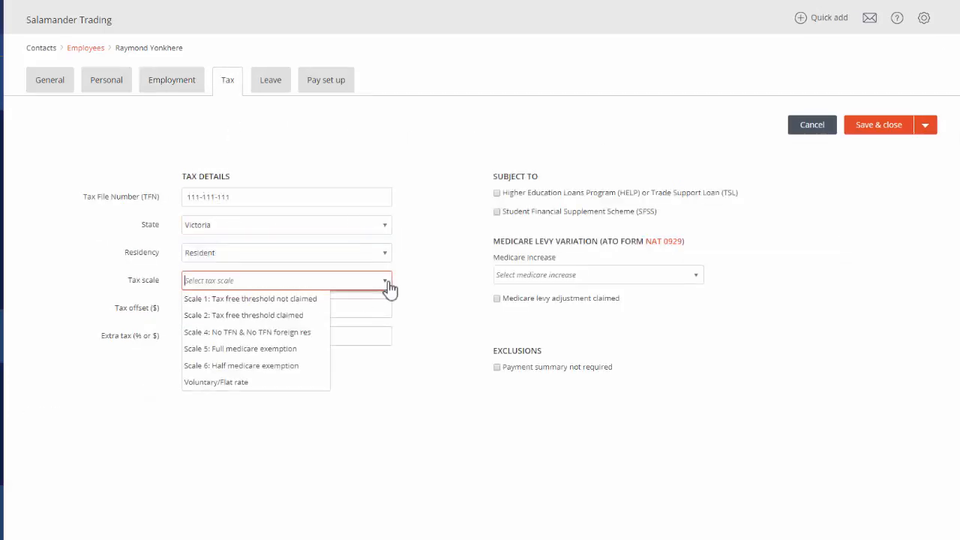
pyautogui.click(300, 314)
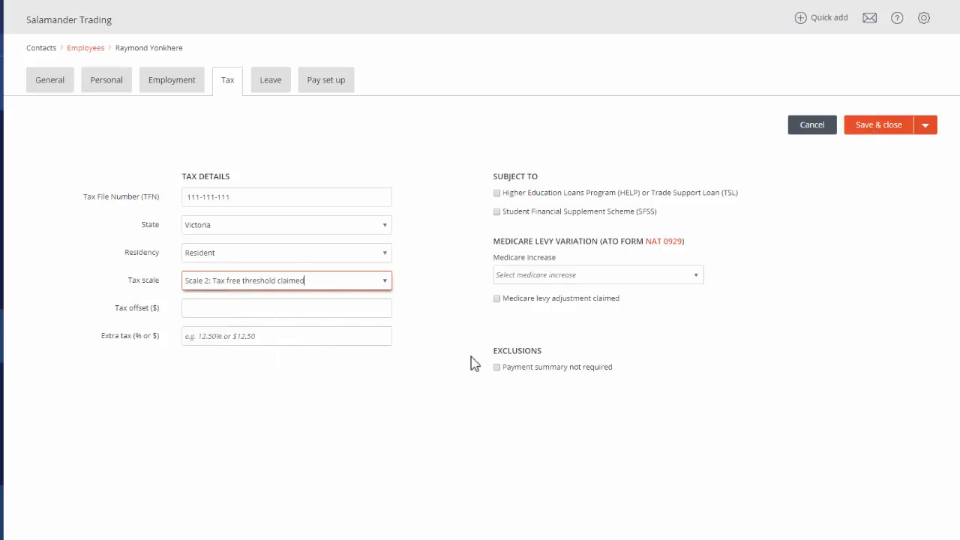
# Add annual leave with an annual entitlement of 152 and personal leave with 76 to the employee's leave.
pyautogui.click(273, 89)
pyautogui.click(90, 240)
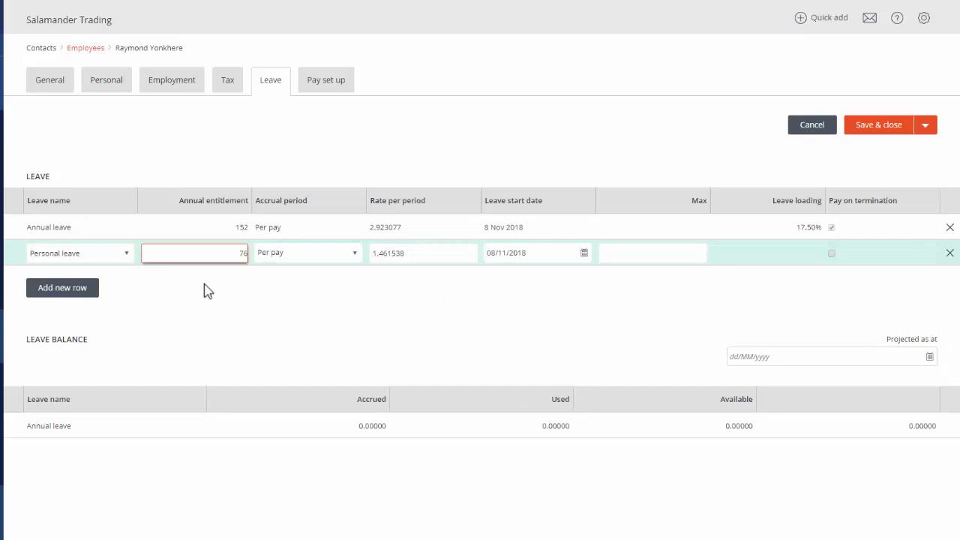
pyautogui.click(508, 291)
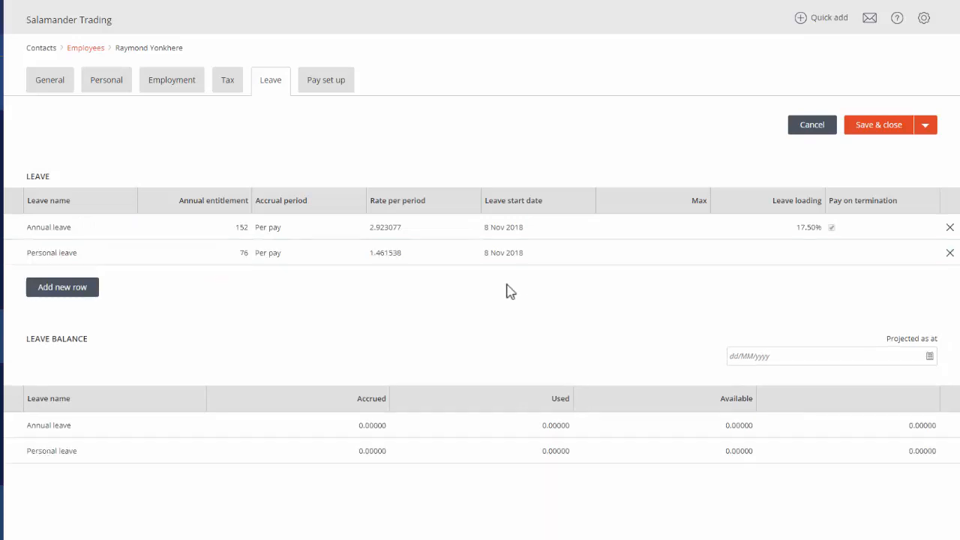
# Add a Salary earnings item at a rate of 78000 to the employee's pay set up.
pyautogui.click(327, 85)
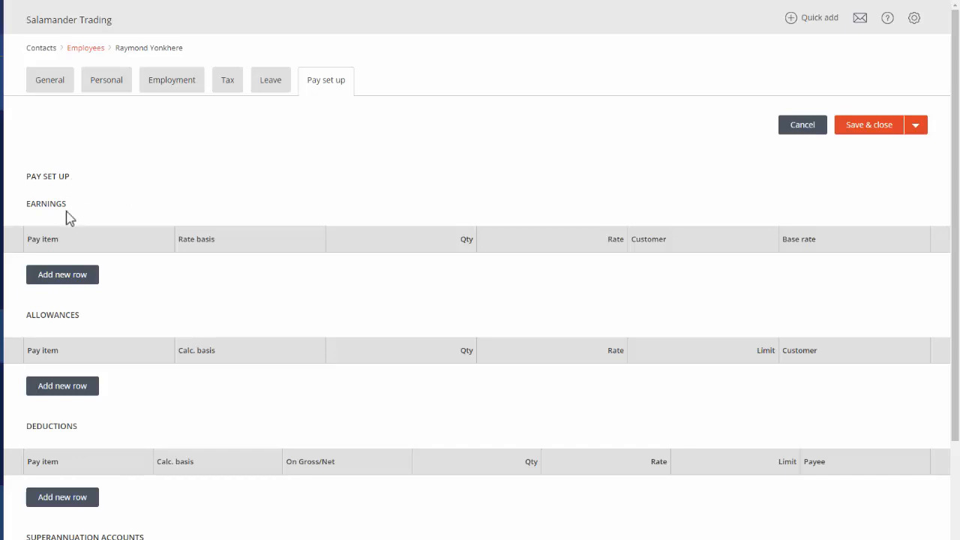
pyautogui.click(41, 278)
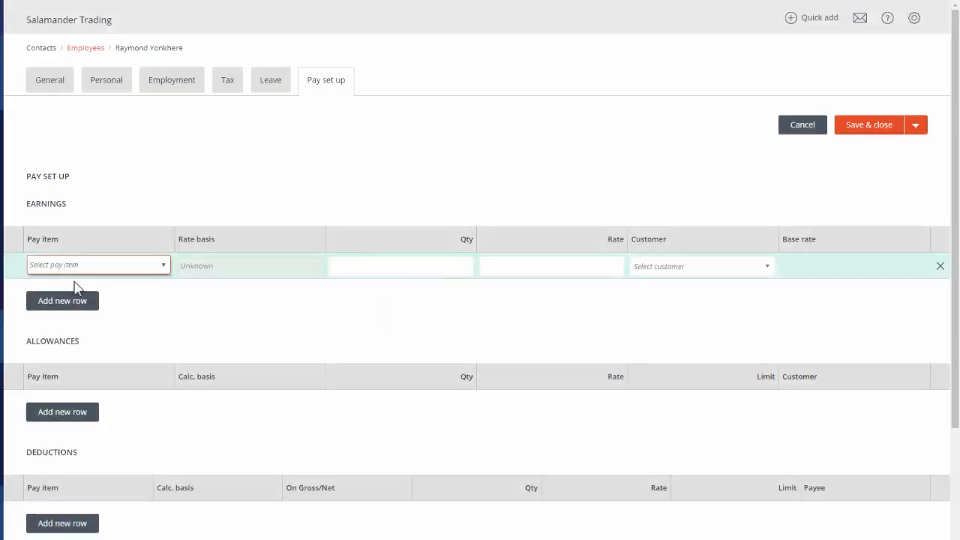
pyautogui.click(163, 267)
pyautogui.click(43, 333)
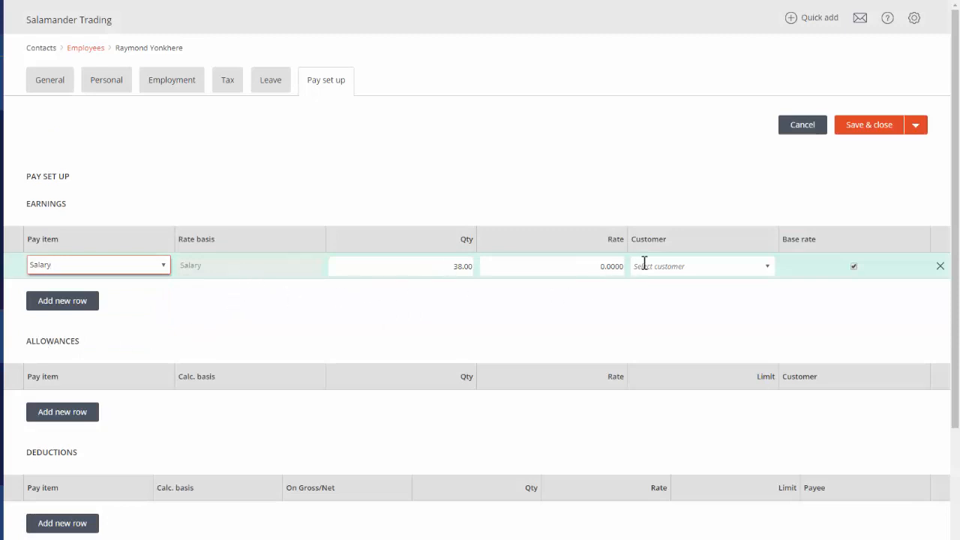
pyautogui.click(608, 266)
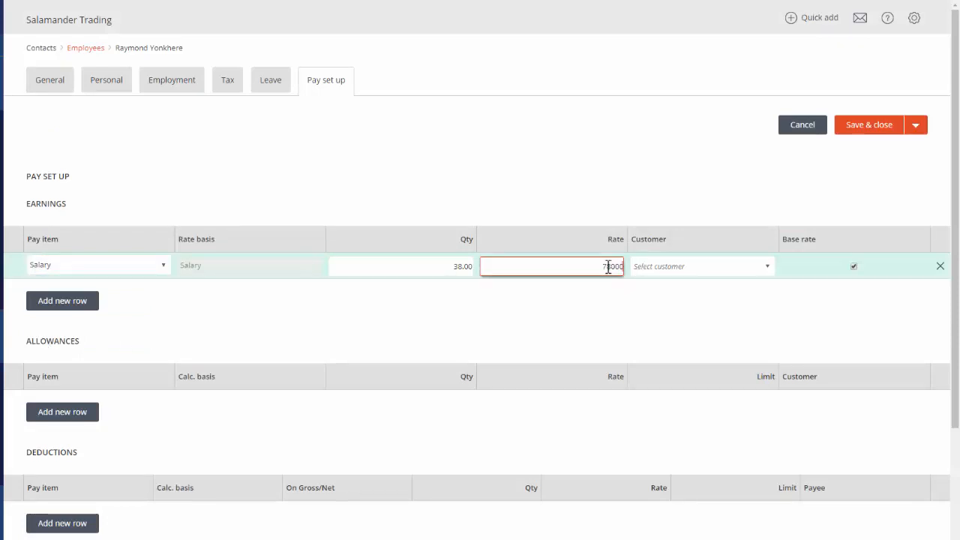
pyautogui.click(625, 302)
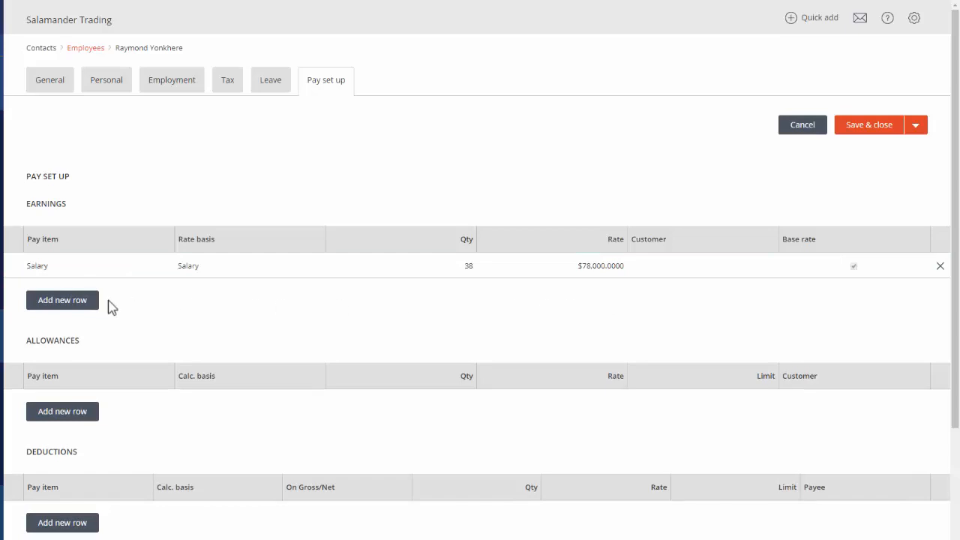
# Add a Travel allowance at a rate of 0.75 and a Social club deduction to the employee's pay set up.
pyautogui.click(51, 414)
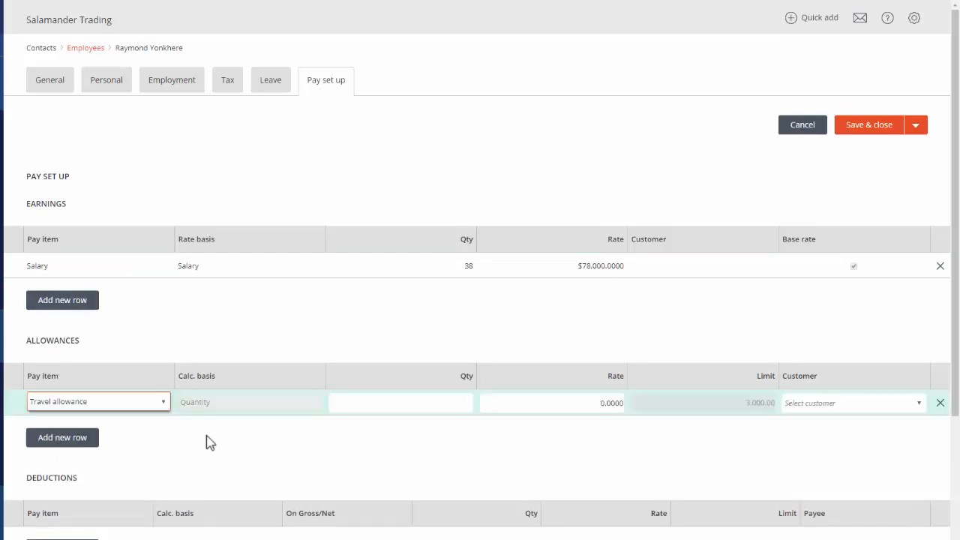
pyautogui.click(591, 406)
pyautogui.click(572, 446)
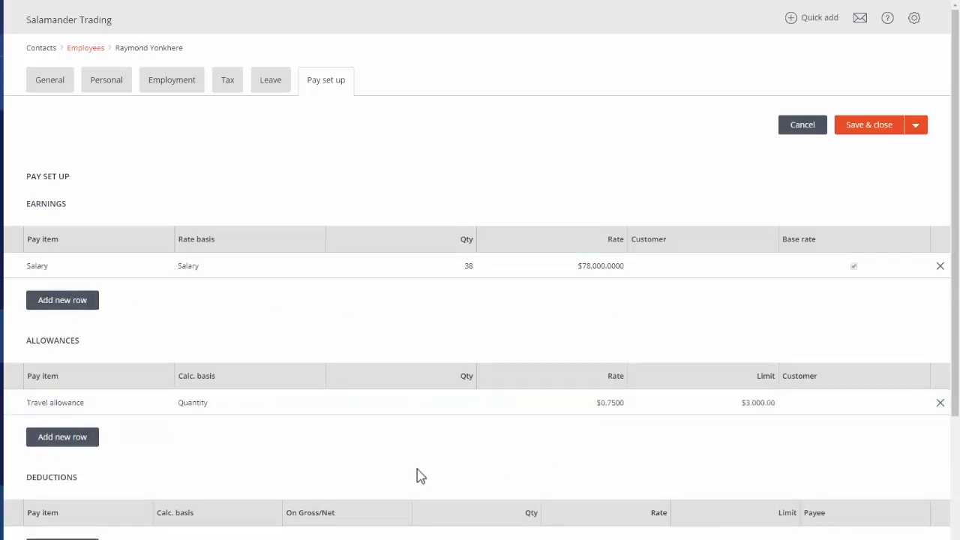
pyautogui.click(60, 539)
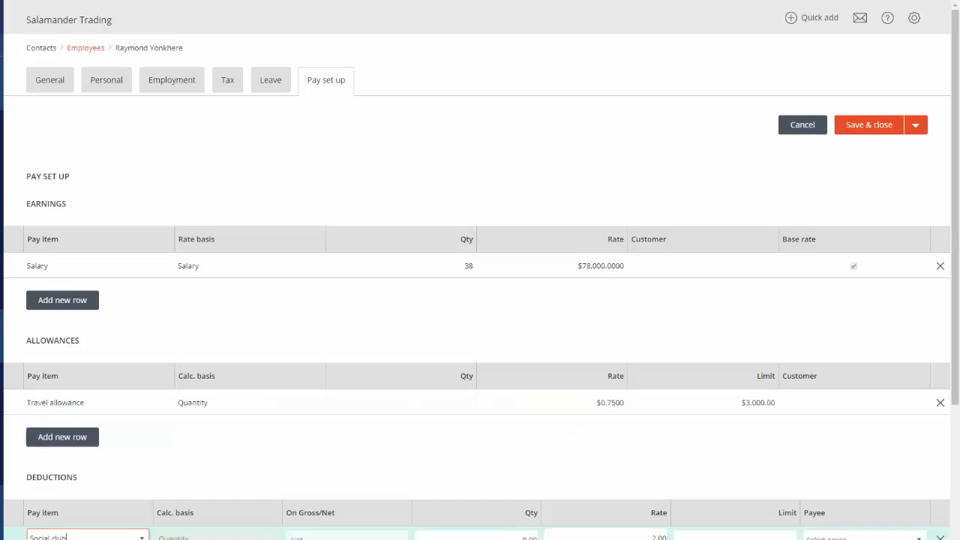
# Add a Super guarantee account with Colonial First State FirstChoice Personal Super for the employee, and save the employee.
pyautogui.scroll(-4, 141, 318)
pyautogui.click(45, 425)
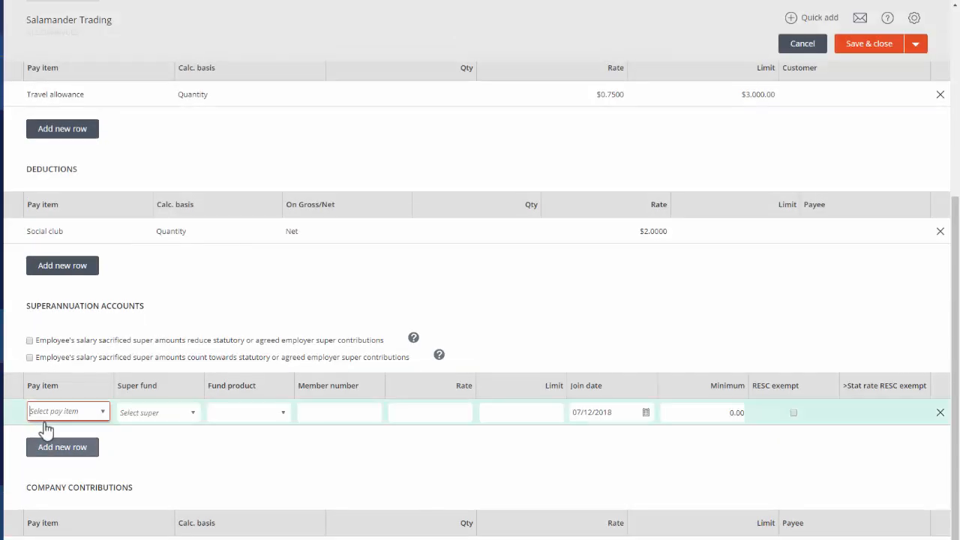
pyautogui.click(103, 411)
pyautogui.click(67, 445)
pyautogui.click(694, 471)
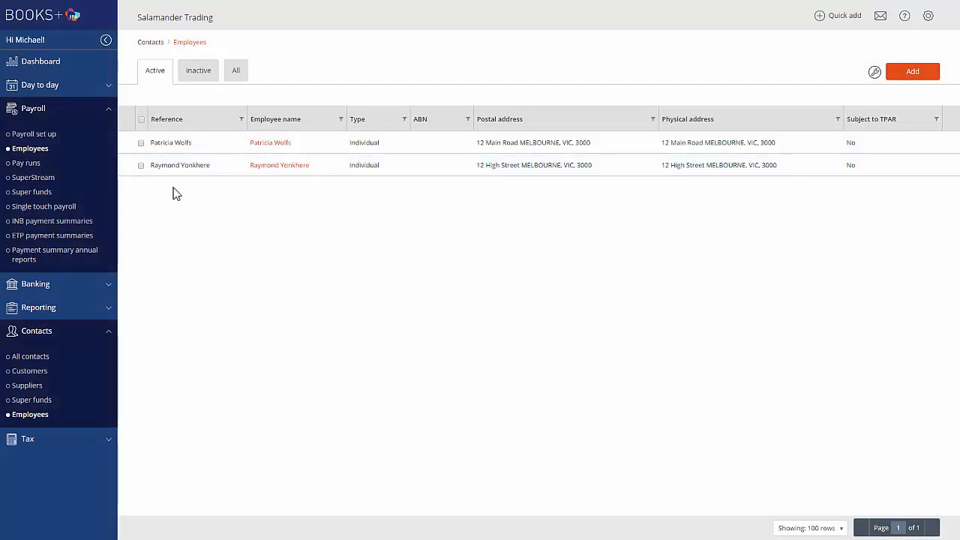
# Start a new unscheduled pay run in the payroll's pay runs and name it 15Nov2019.
pyautogui.click(23, 170)
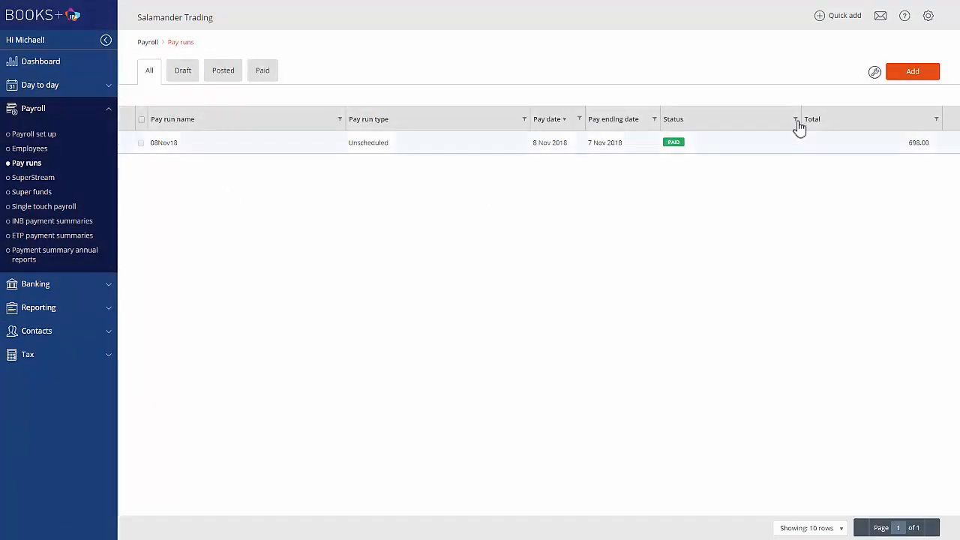
pyautogui.click(904, 70)
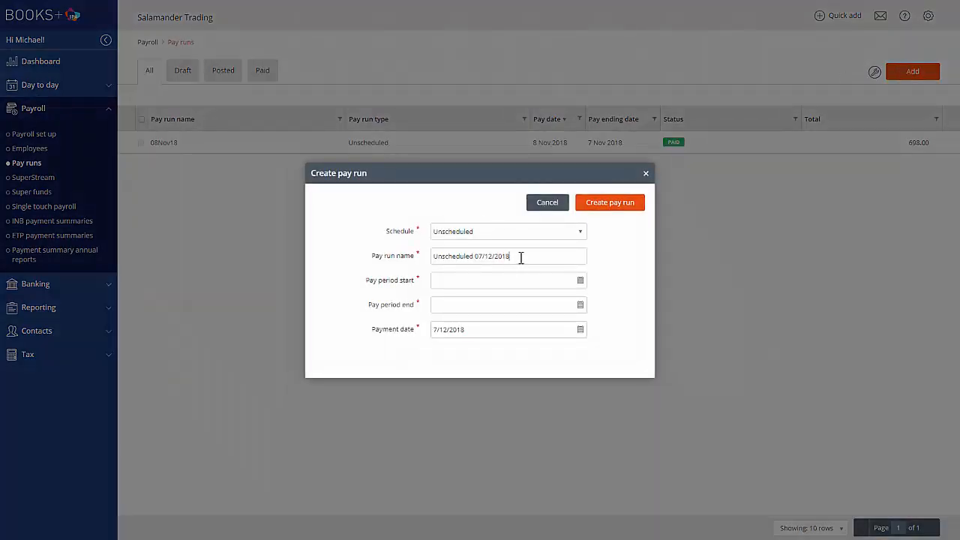
pyautogui.moveTo(521, 258); pyautogui.dragTo(412, 259)
pyautogui.write('15')
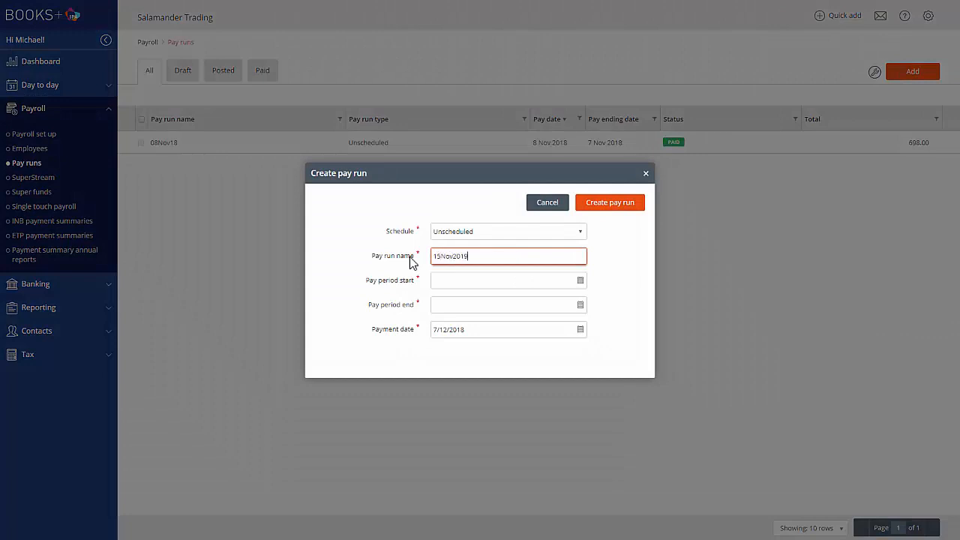
pyautogui.write('Nov2019')
# Set the pay period to 8/11/2018 through 14/11/2018 and the payment date to 15/11/2018, and create the pay run.
pyautogui.click(582, 284)
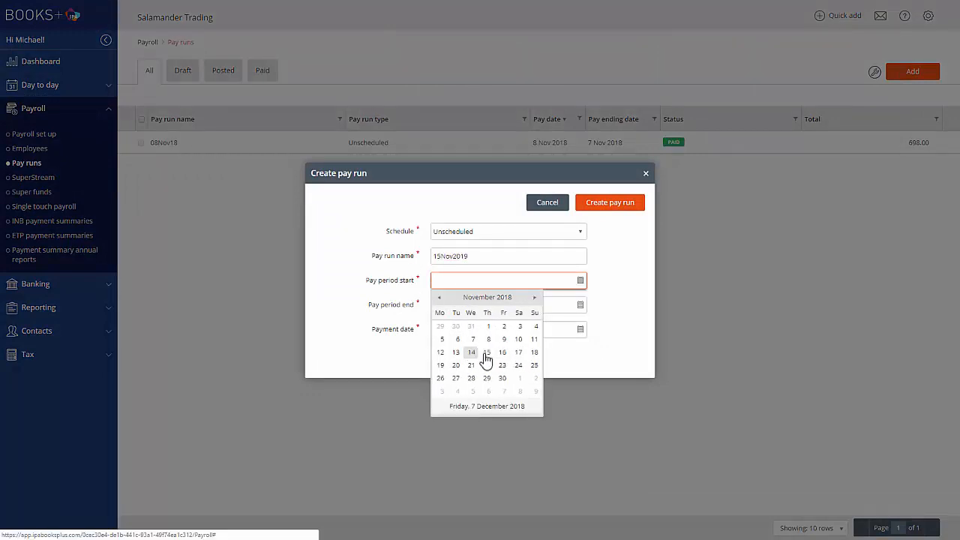
pyautogui.click(489, 339)
pyautogui.click(479, 305)
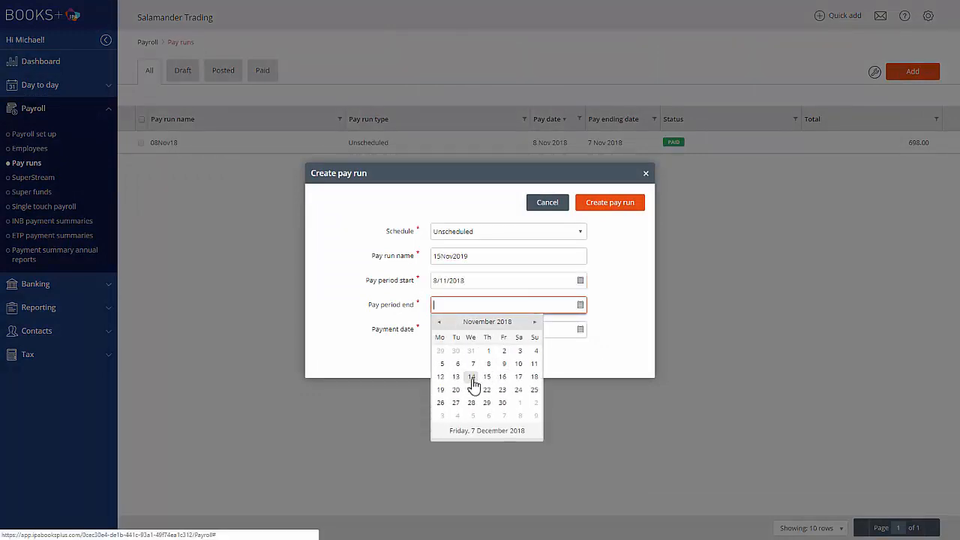
pyautogui.click(471, 376)
pyautogui.click(580, 330)
pyautogui.click(488, 402)
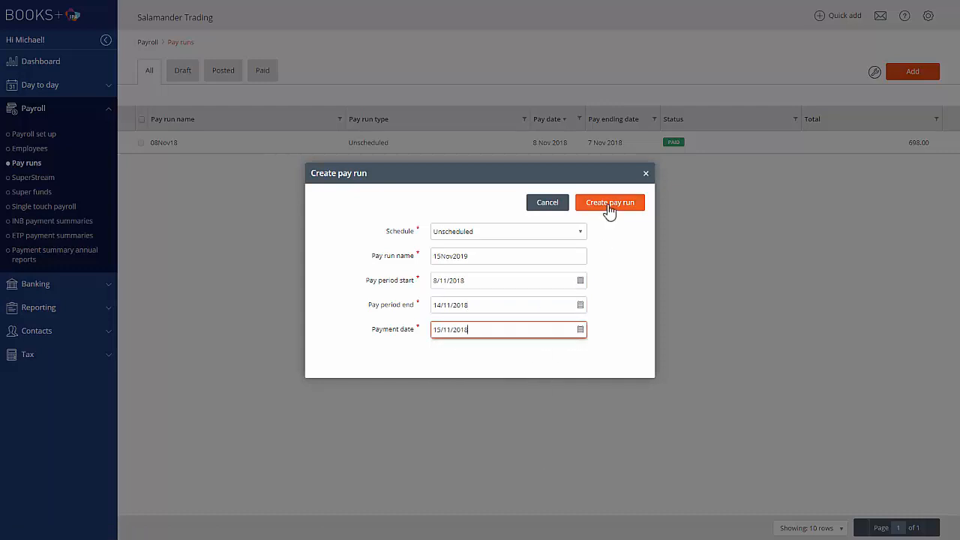
pyautogui.click(608, 205)
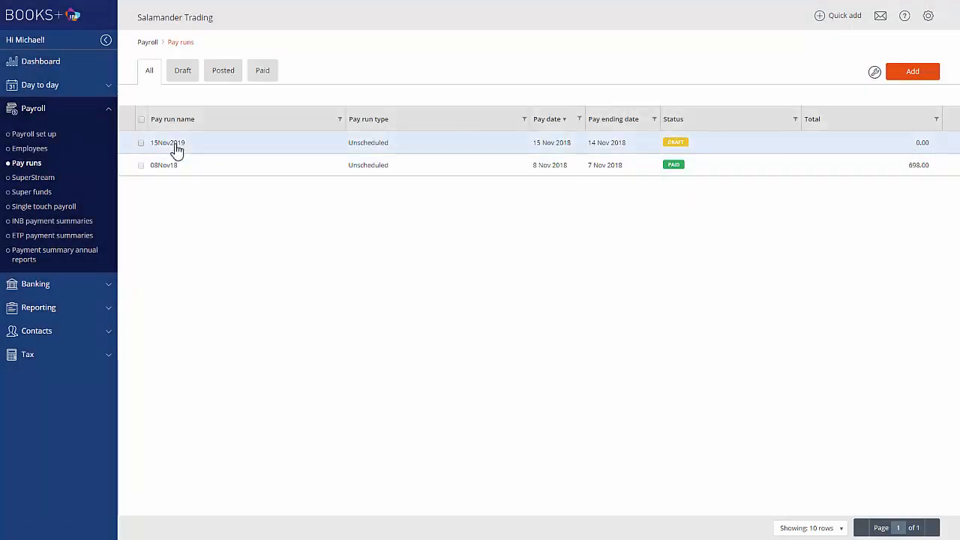
# Open the draft pay run and add both employees to it.
pyautogui.click(177, 150)
pyautogui.click(54, 308)
pyautogui.click(137, 292)
pyautogui.click(90, 328)
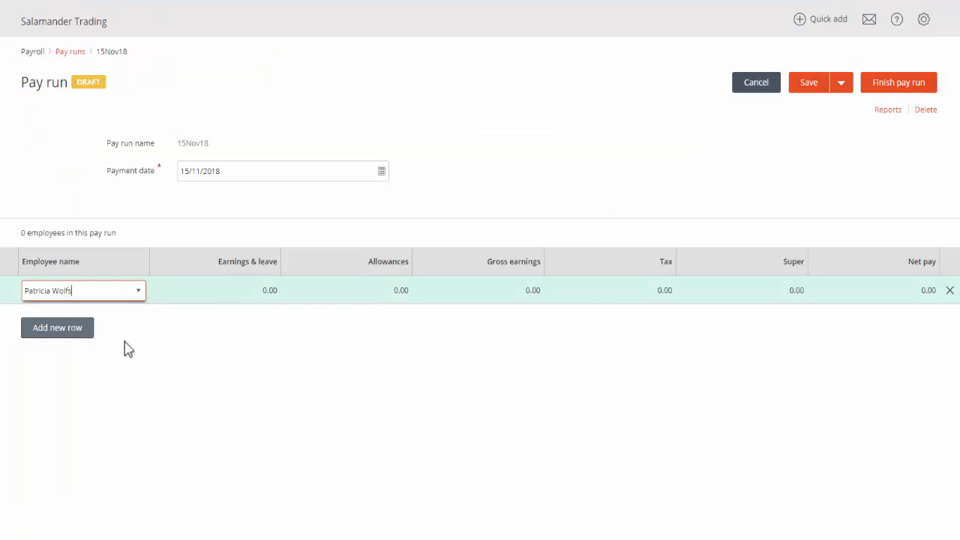
pyautogui.click(57, 327)
pyautogui.click(122, 325)
pyautogui.click(75, 352)
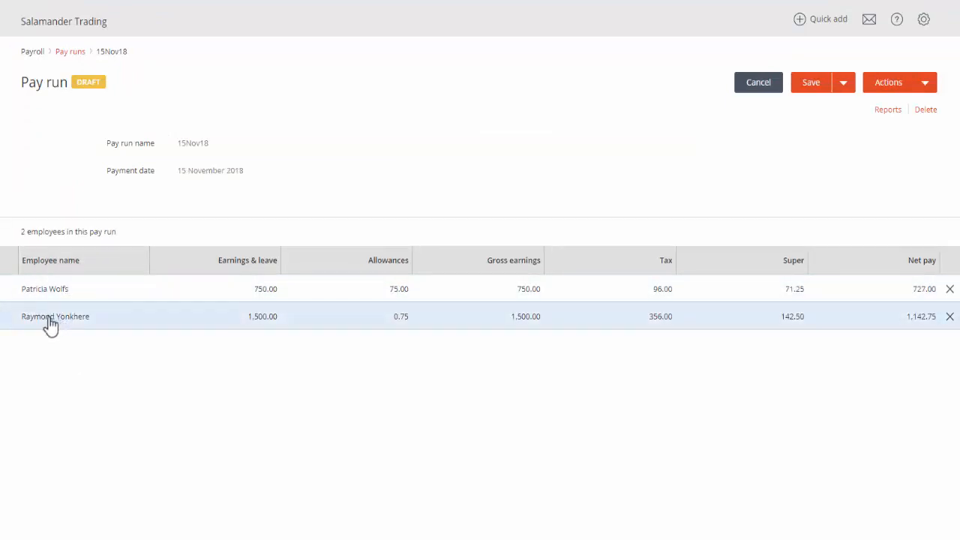
# Open the newly added employee's pay in the pay run and set the Travel allowance quantity to 100.
pyautogui.click(260, 319)
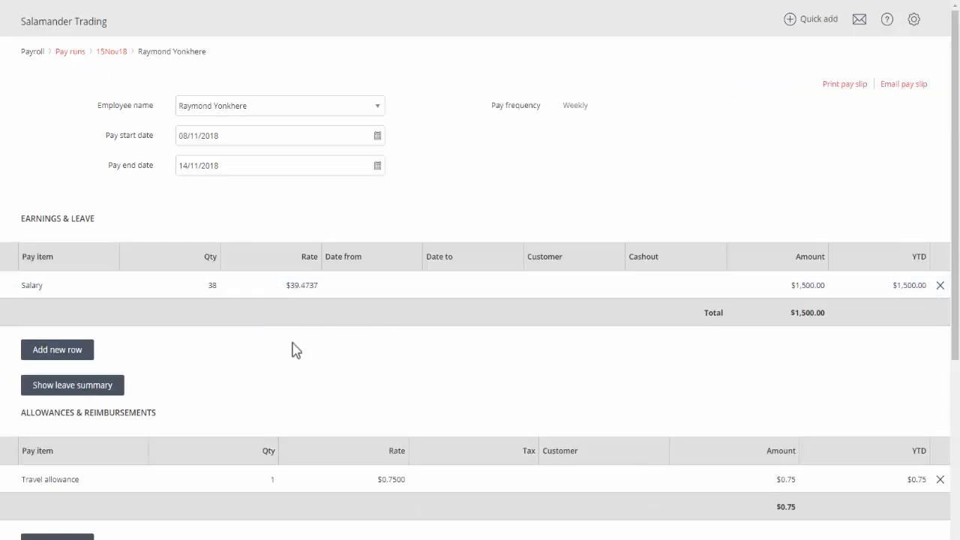
pyautogui.click(273, 481)
pyautogui.click(273, 480)
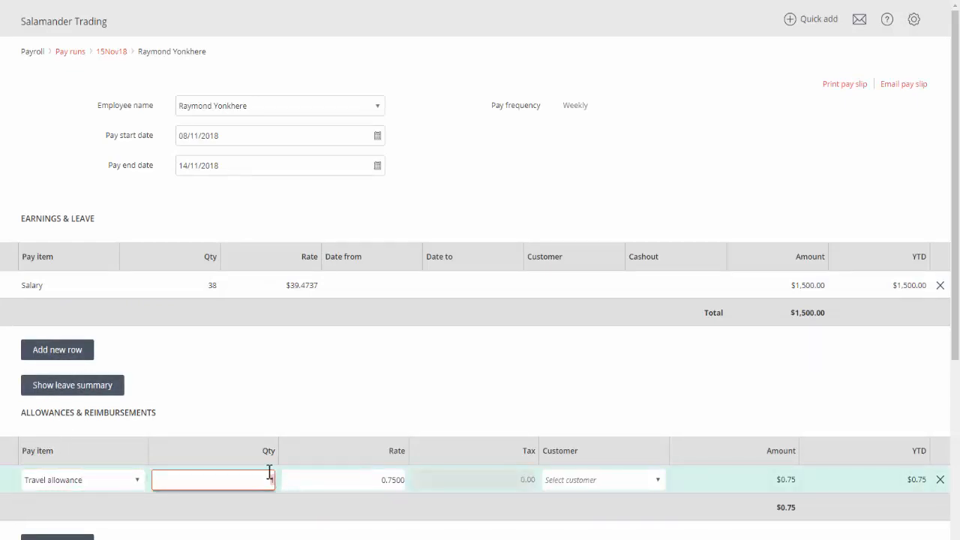
pyautogui.write('100')
pyautogui.click(274, 521)
# Examine the employee's company summary, tax and net total, and return to the pay run overview.
pyautogui.scroll(-1, 193, 523)
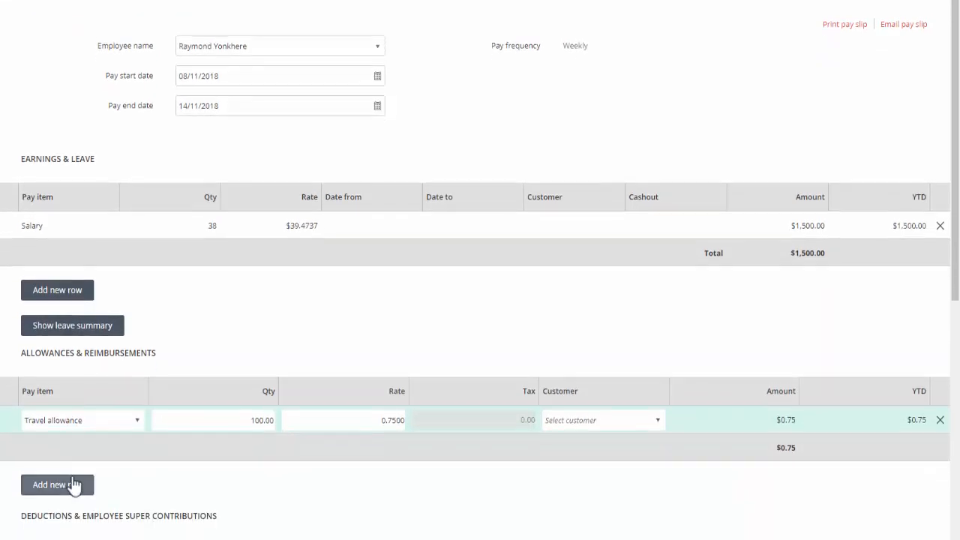
pyautogui.scroll(-1, 70, 461)
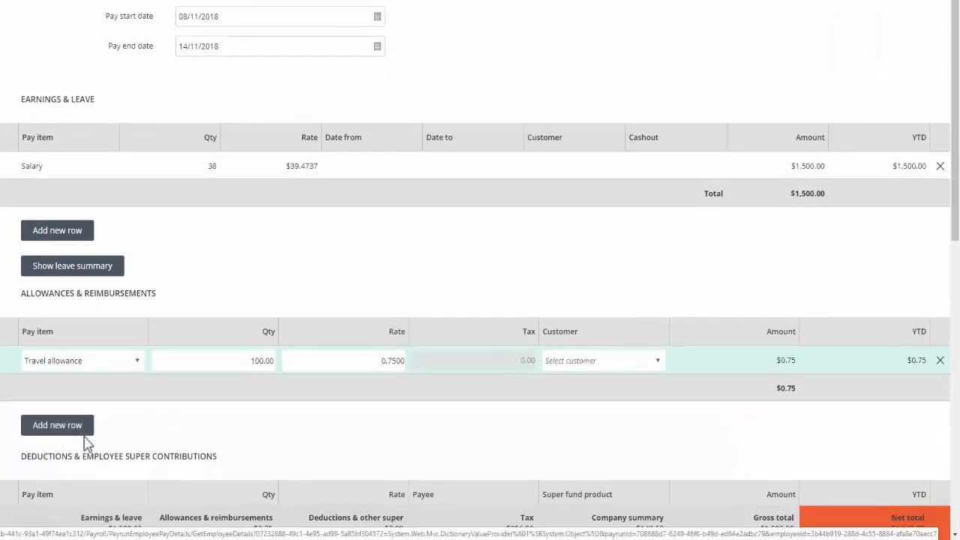
pyautogui.click(955, 451)
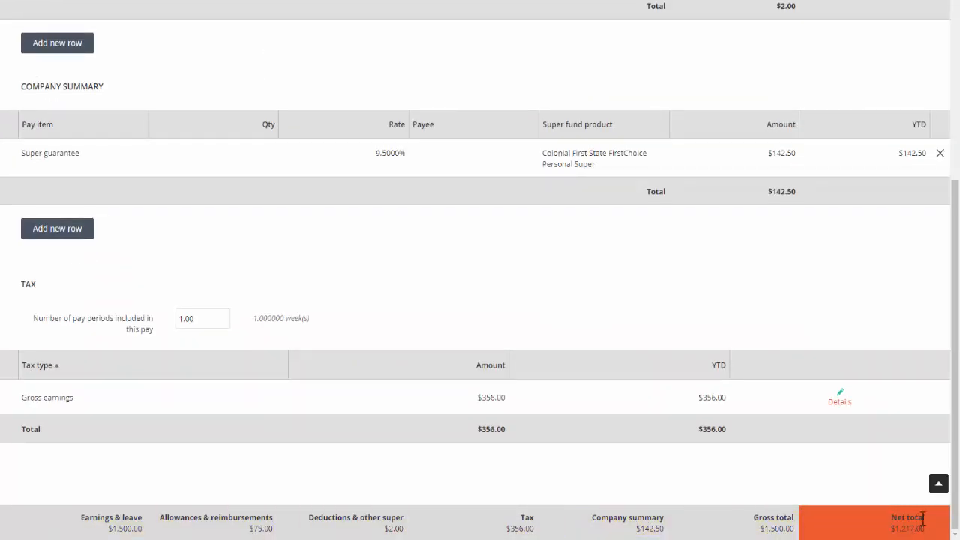
pyautogui.click(943, 490)
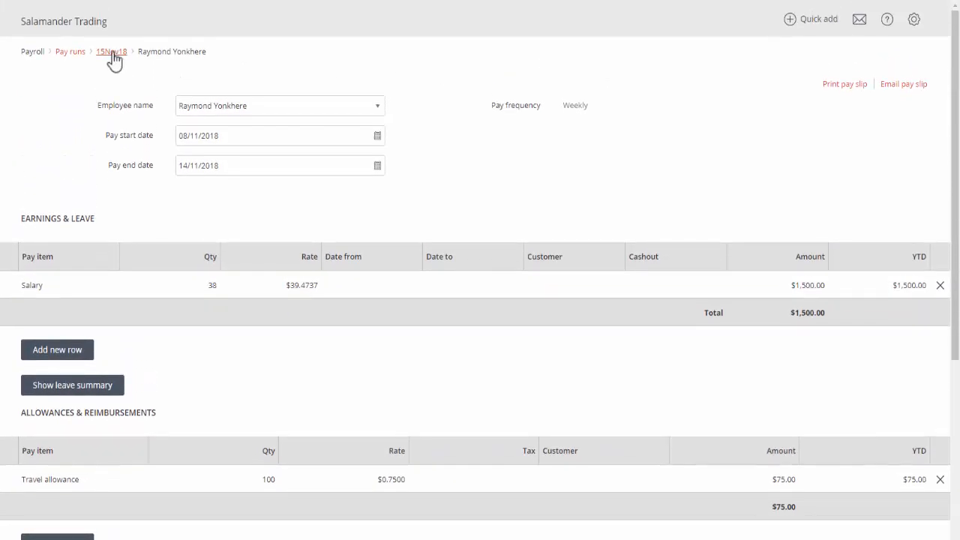
pyautogui.click(112, 53)
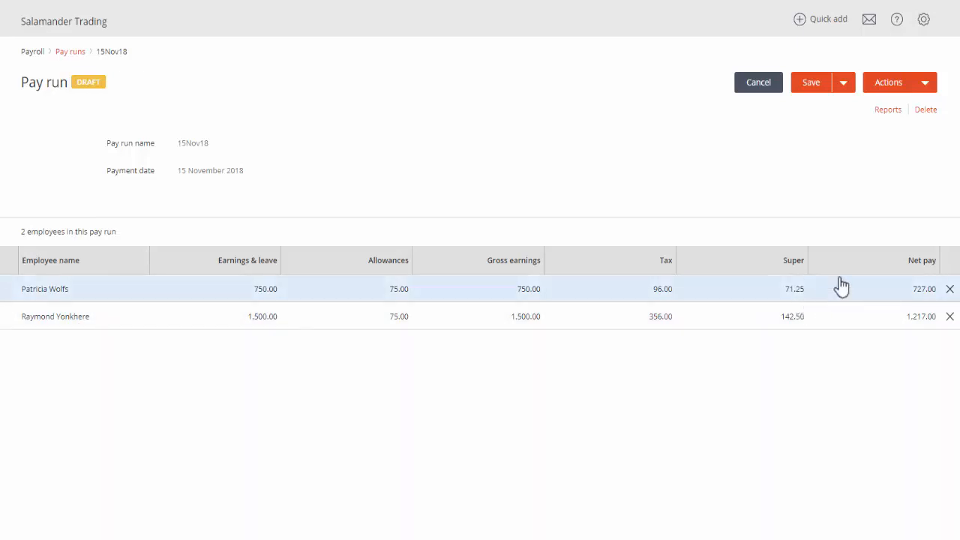
# Finish the draft pay run dated 15 November 2018.
pyautogui.click(897, 85)
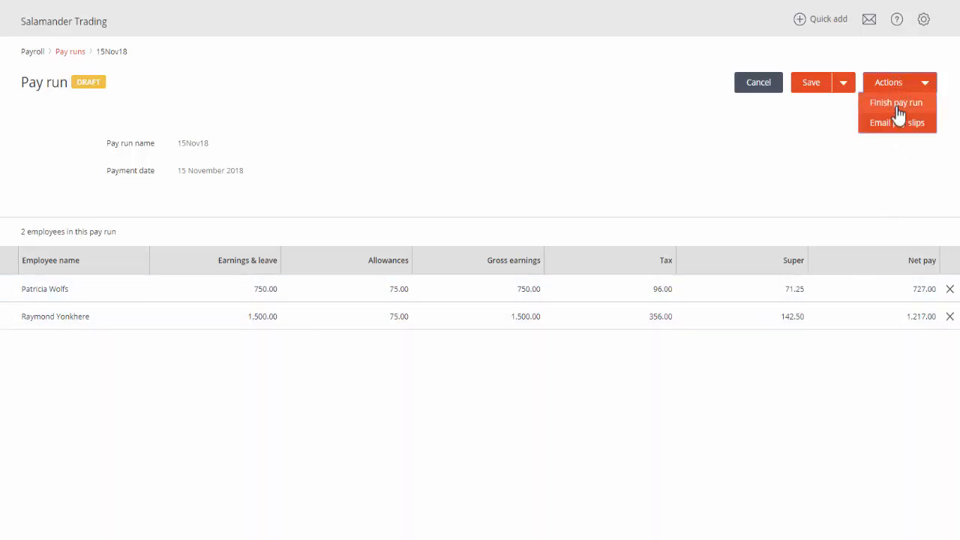
pyautogui.click(897, 105)
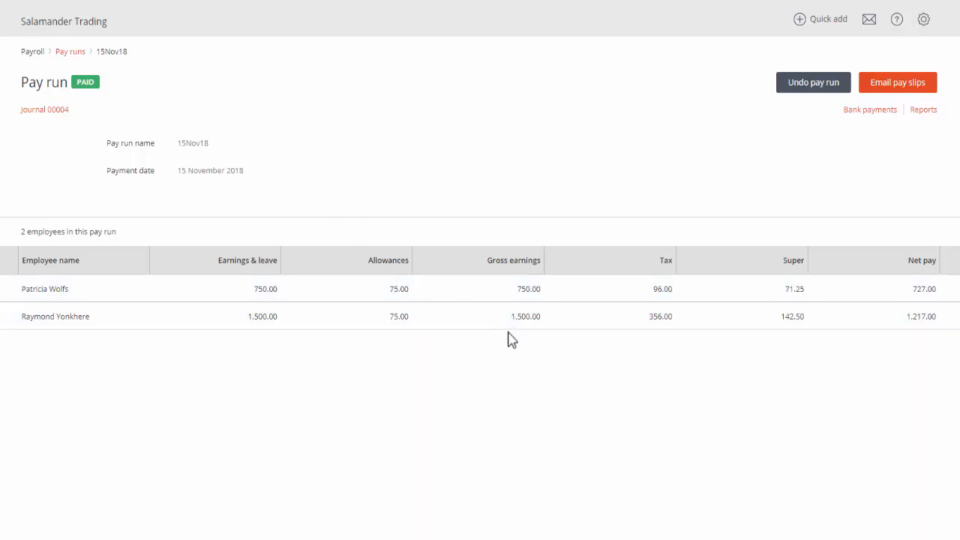
# Email the pay slips from the finished pay run to both employees, with the subject Pay slip.
pyautogui.click(893, 89)
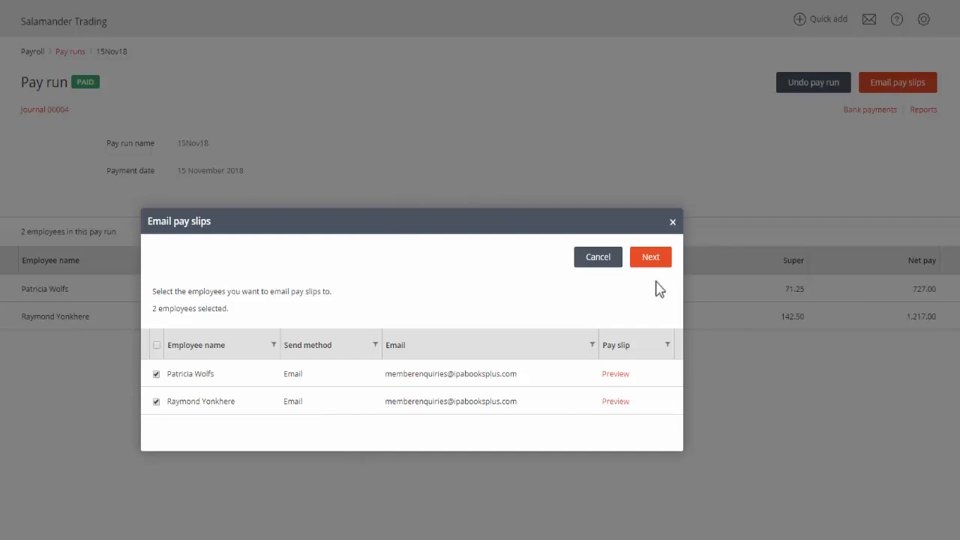
pyautogui.click(651, 257)
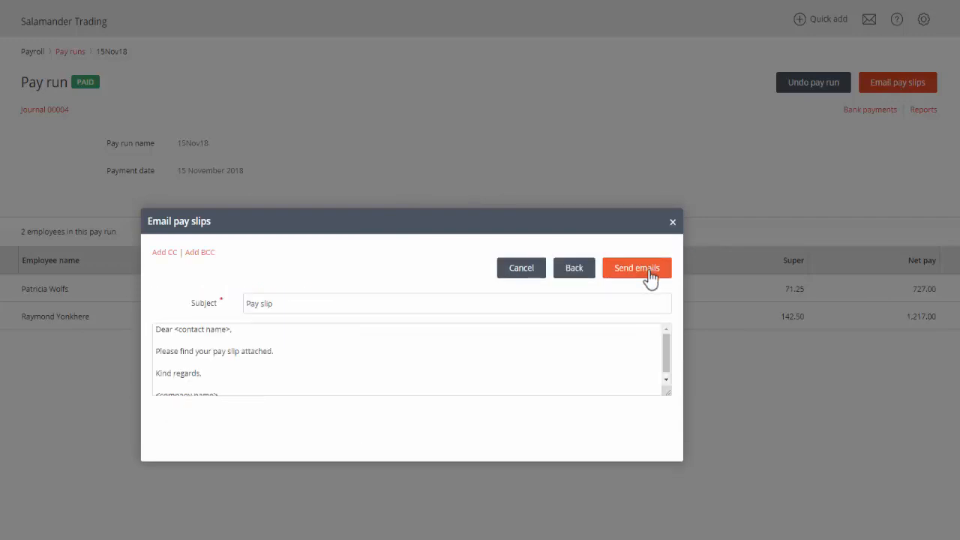
pyautogui.click(650, 273)
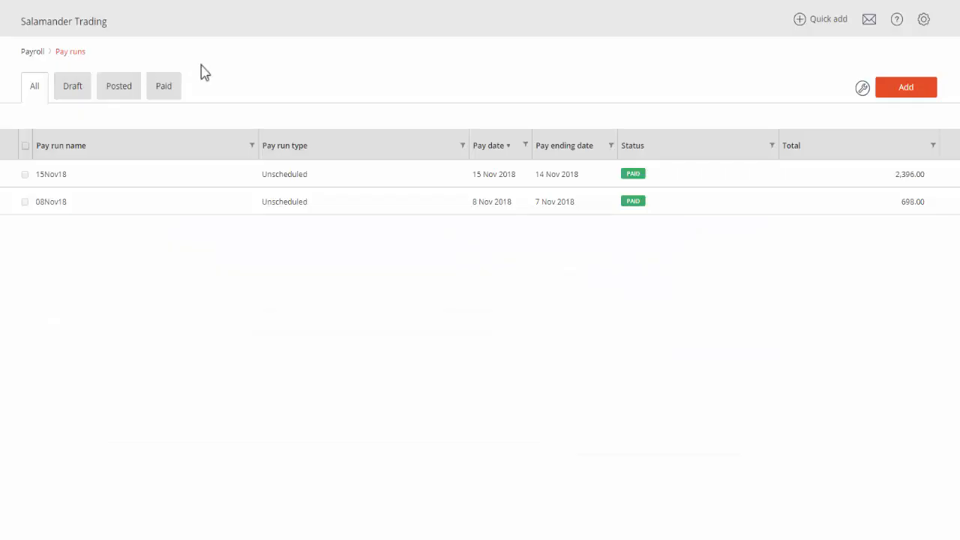
# Open the salaried employee's pay in pay run 15Nov18, view the printable pay slip, and view its email form without sending.
pyautogui.click(313, 185)
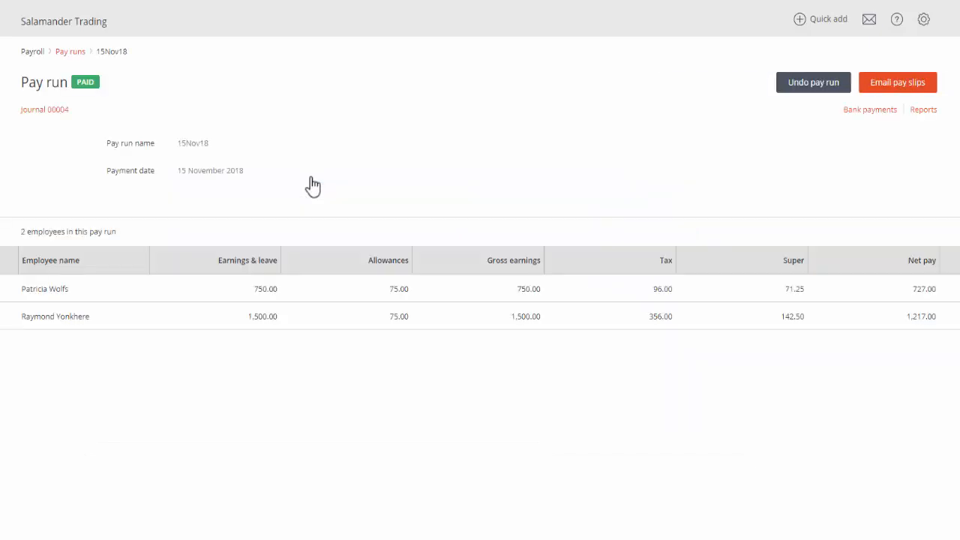
pyautogui.click(401, 317)
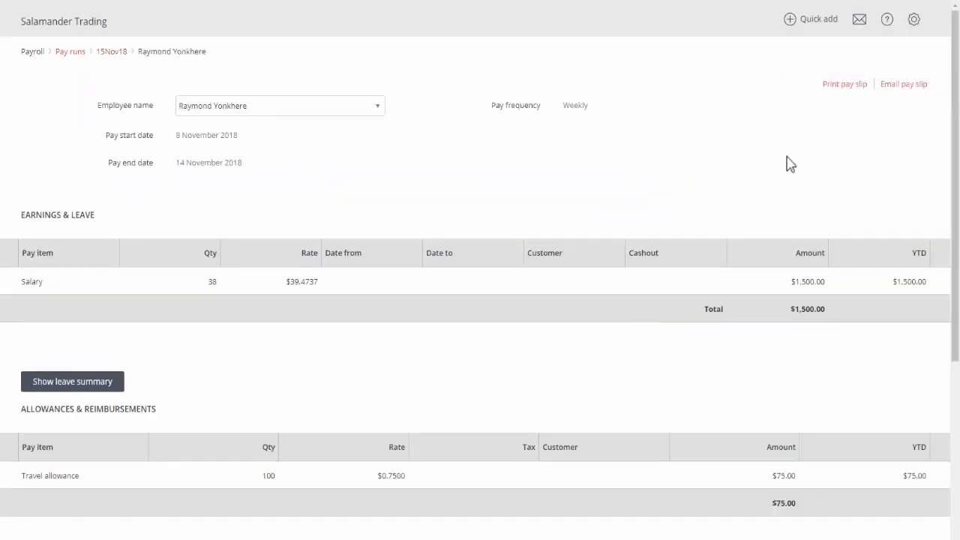
pyautogui.click(845, 85)
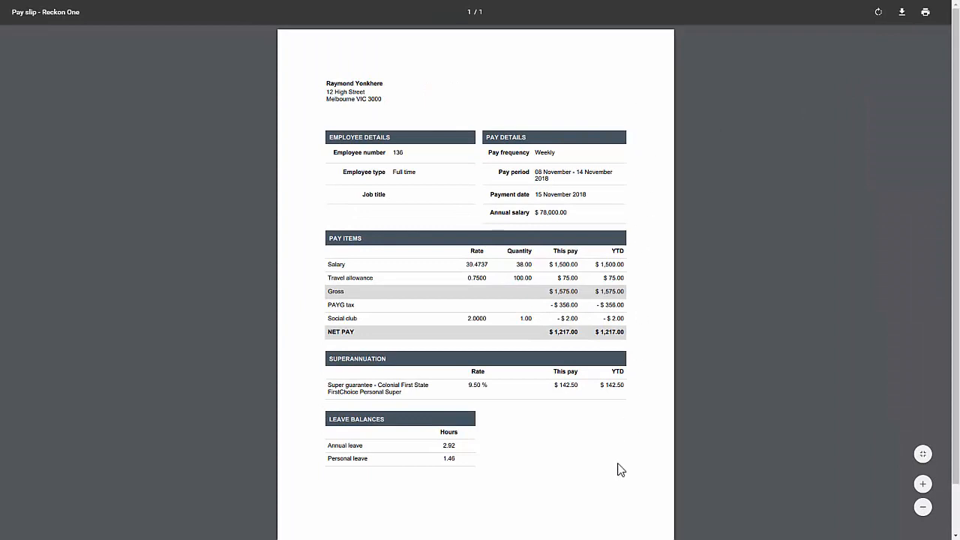
pyautogui.hotkey('ctrl', 'w')
pyautogui.click(902, 90)
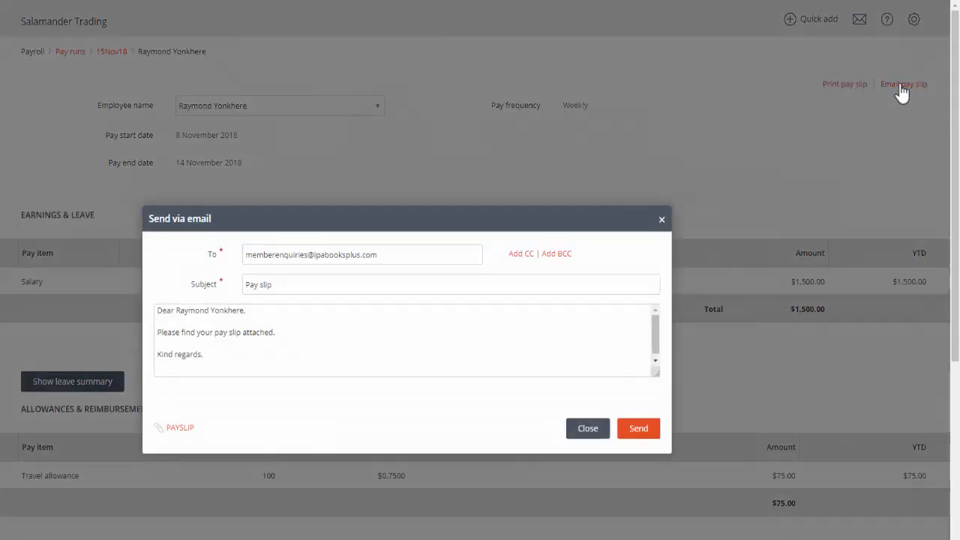
pyautogui.click(661, 220)
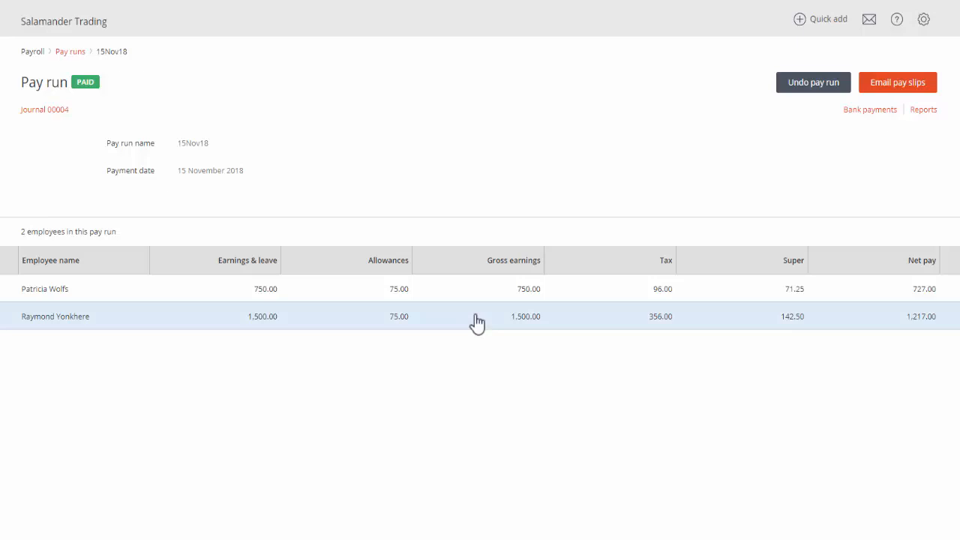
# Open the pay schedules in the payroll settings and view the form for adding a new pay schedule.
pyautogui.click(925, 21)
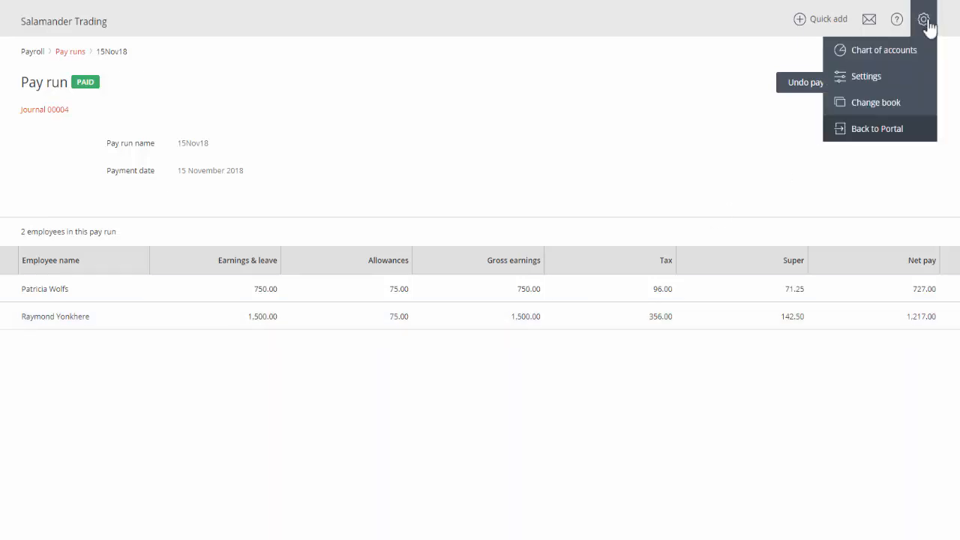
pyautogui.click(902, 85)
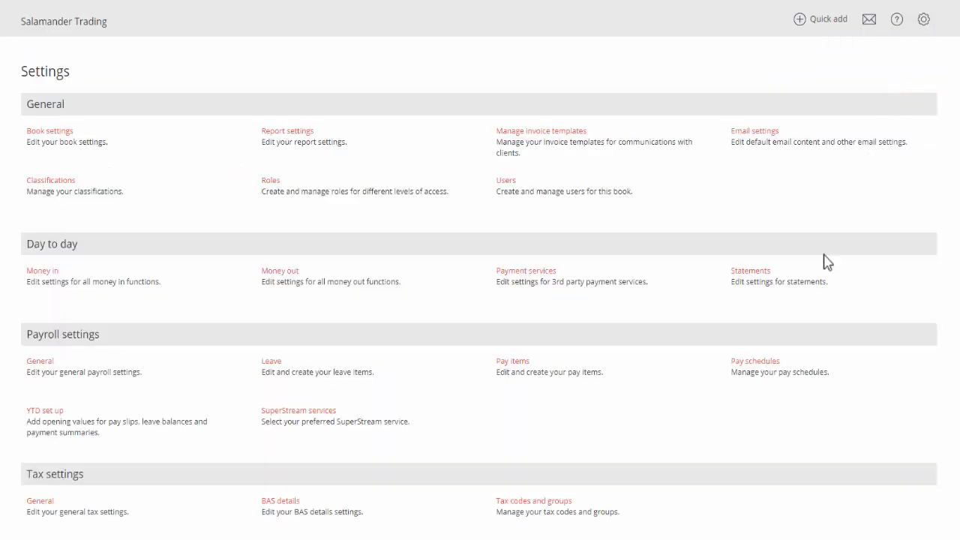
pyautogui.click(758, 362)
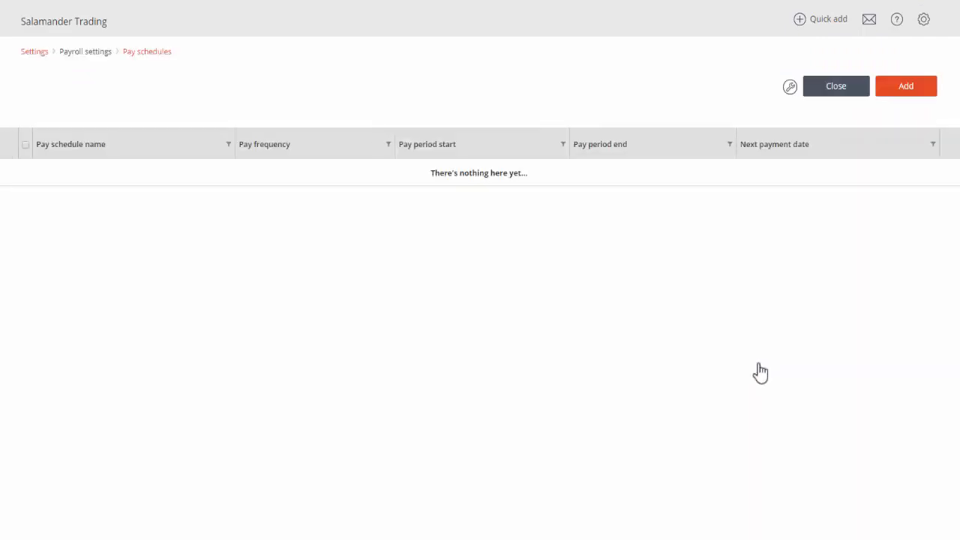
pyautogui.click(896, 93)
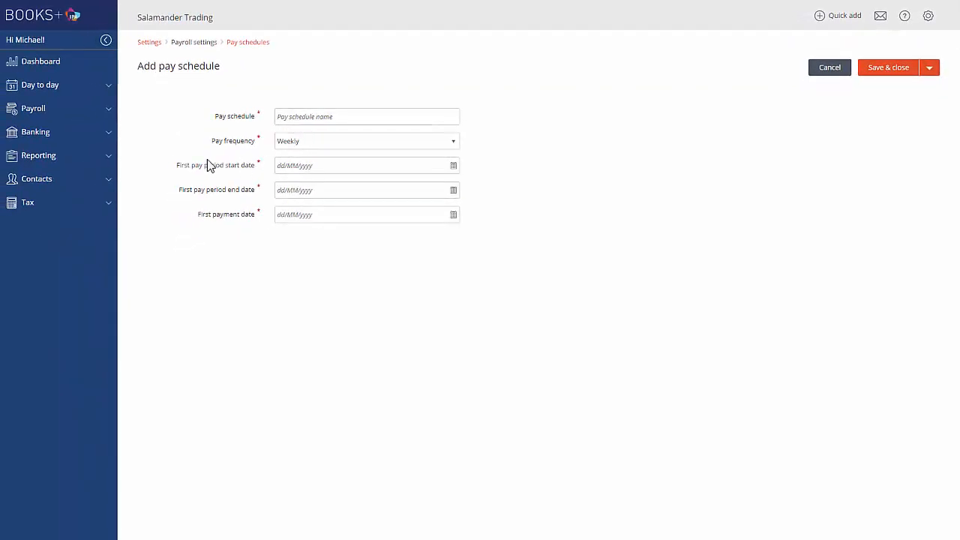
# Create a bank payment file for Bank One with payment date 15/11/2018 and reference pays.
pyautogui.click(39, 135)
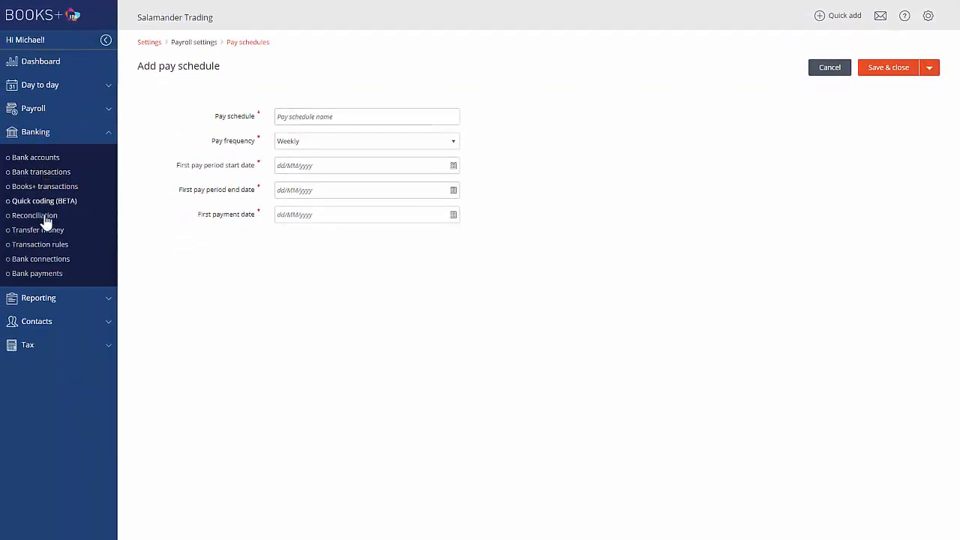
pyautogui.click(41, 275)
pyautogui.click(898, 72)
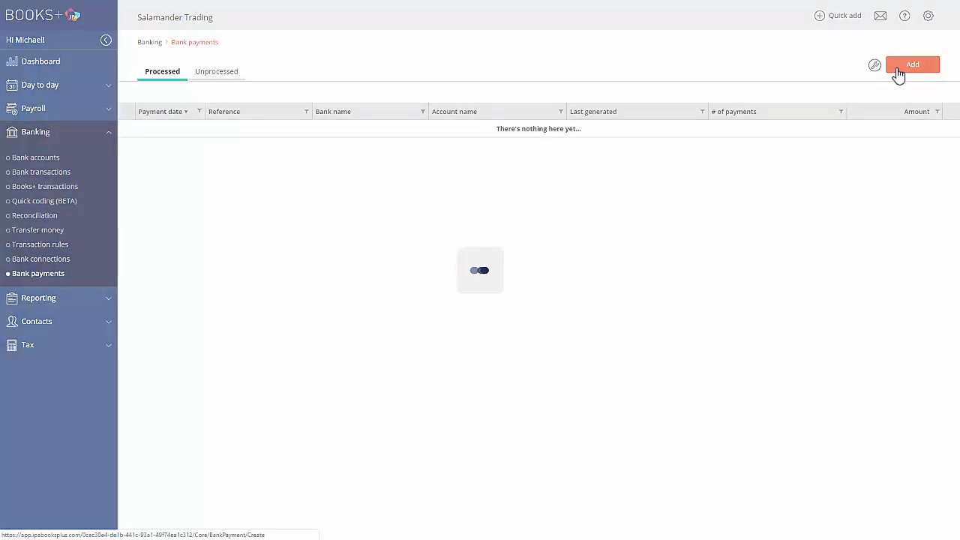
pyautogui.click(660, 240)
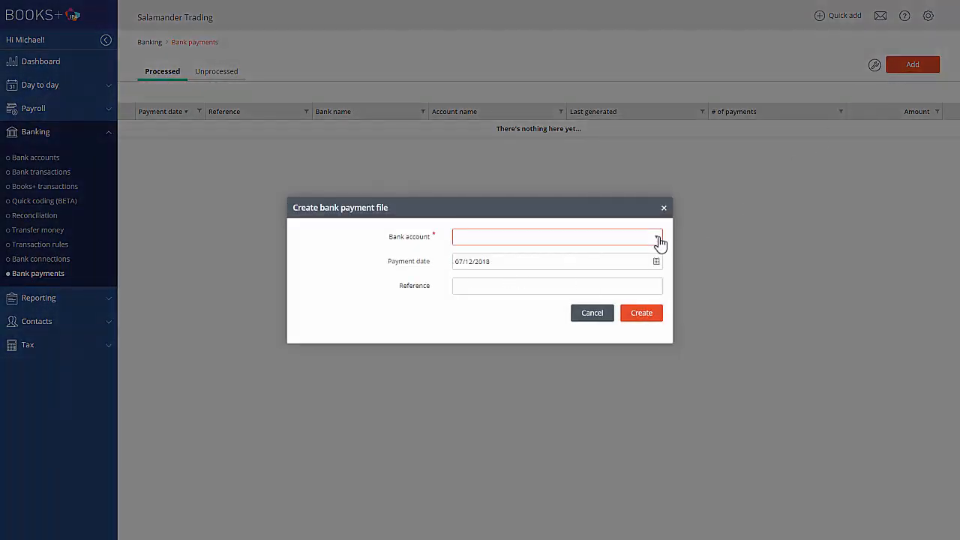
pyautogui.click(472, 253)
pyautogui.click(656, 263)
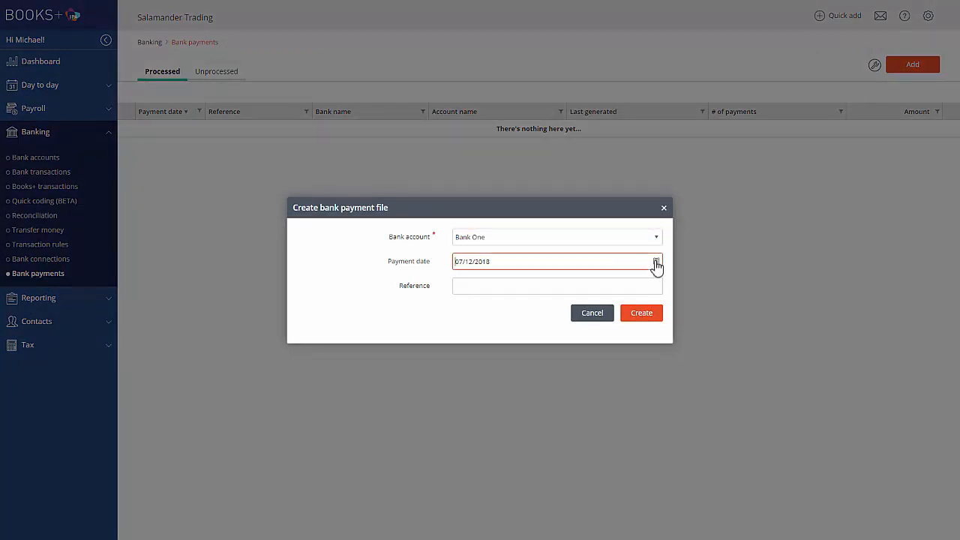
pyautogui.write('15/11/2018')
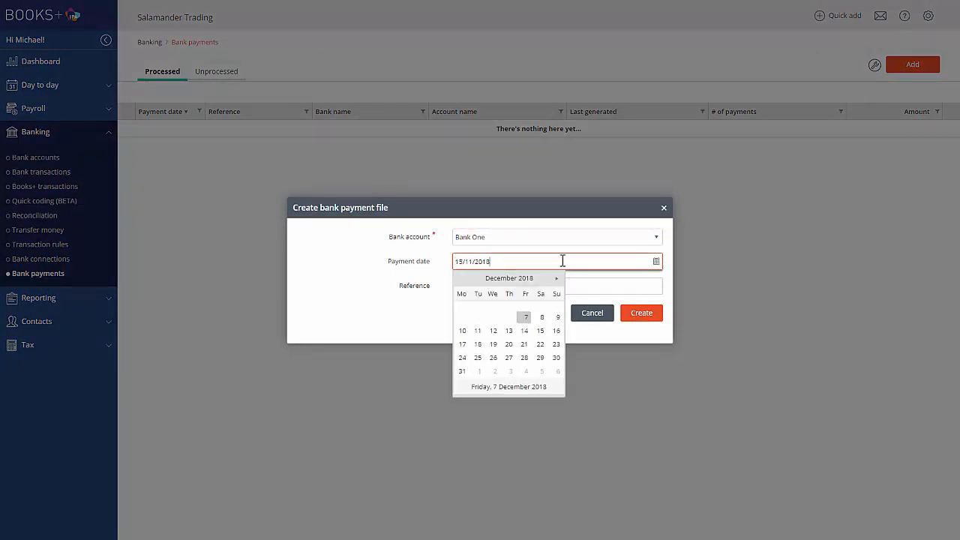
pyautogui.click(582, 286)
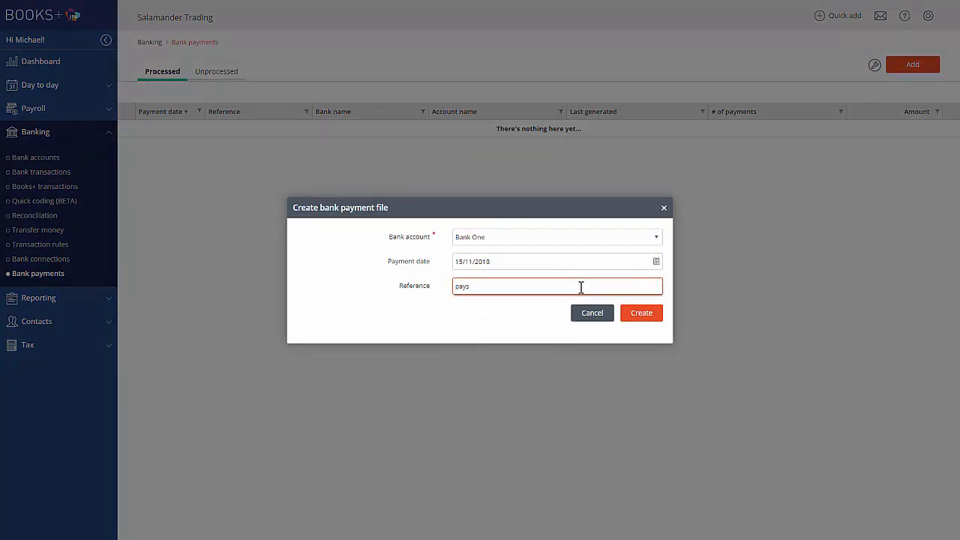
pyautogui.click(642, 314)
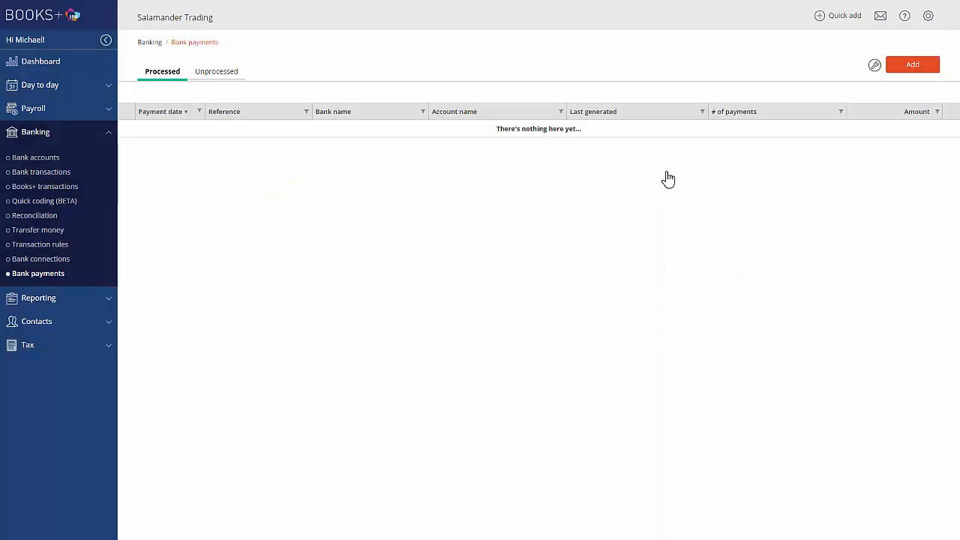
# View the Single touch payroll entries and open Reckon GovConnect from the product portal.
pyautogui.click(31, 109)
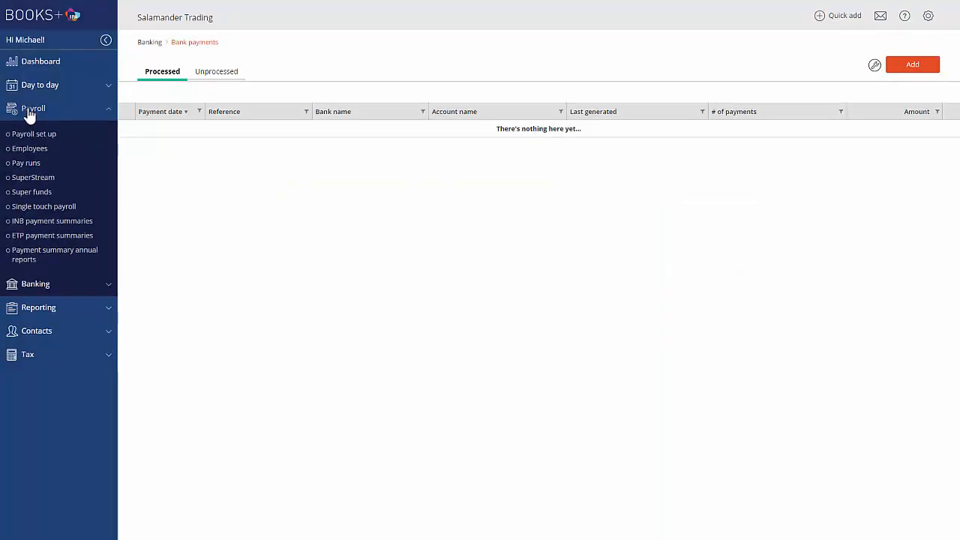
pyautogui.click(45, 210)
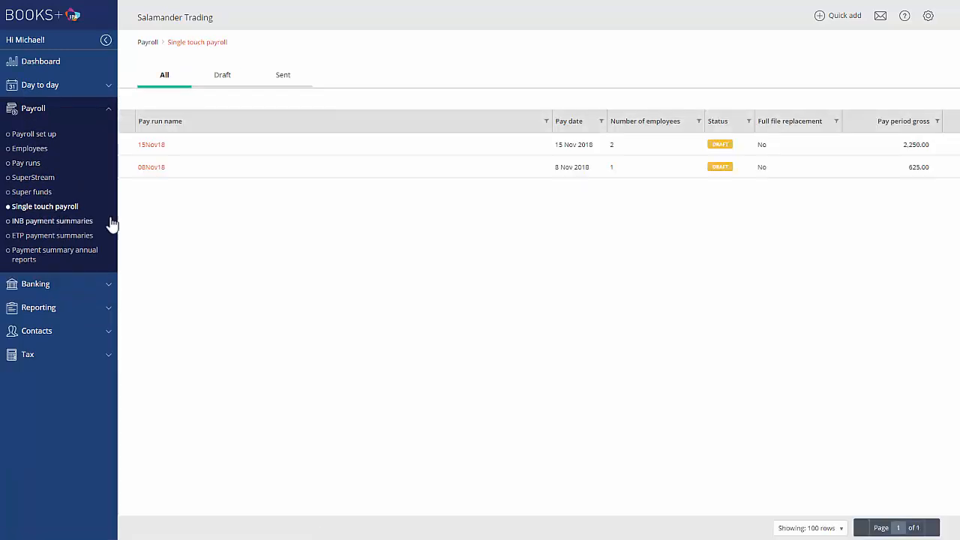
pyautogui.click(459, 153)
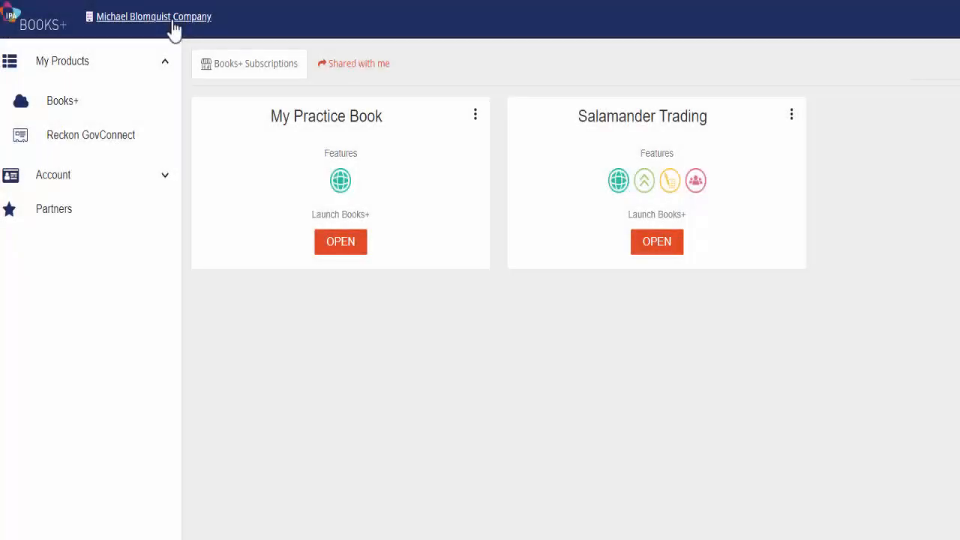
pyautogui.click(78, 143)
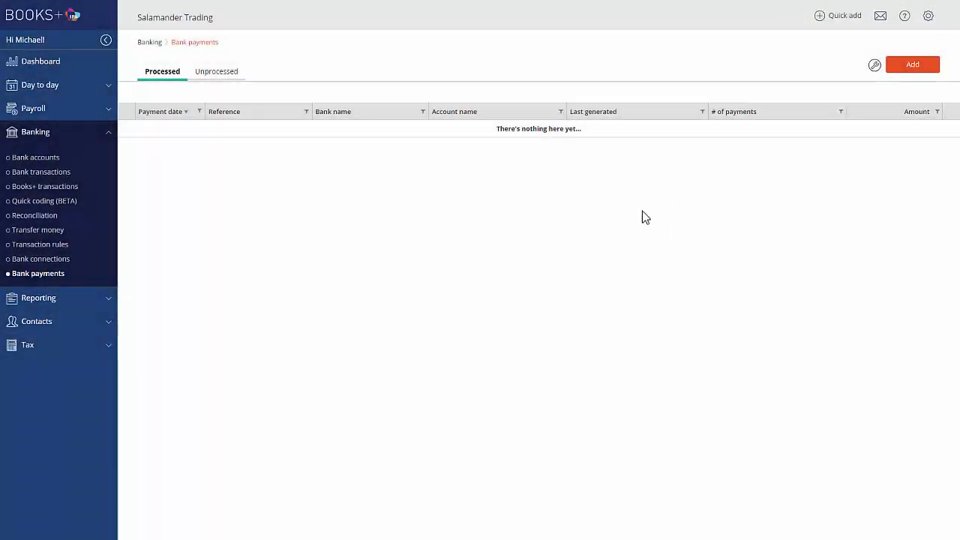
# Open SuperStream under payroll, view the form for adding a SuperStream batch, and close it without adding one.
pyautogui.click(21, 112)
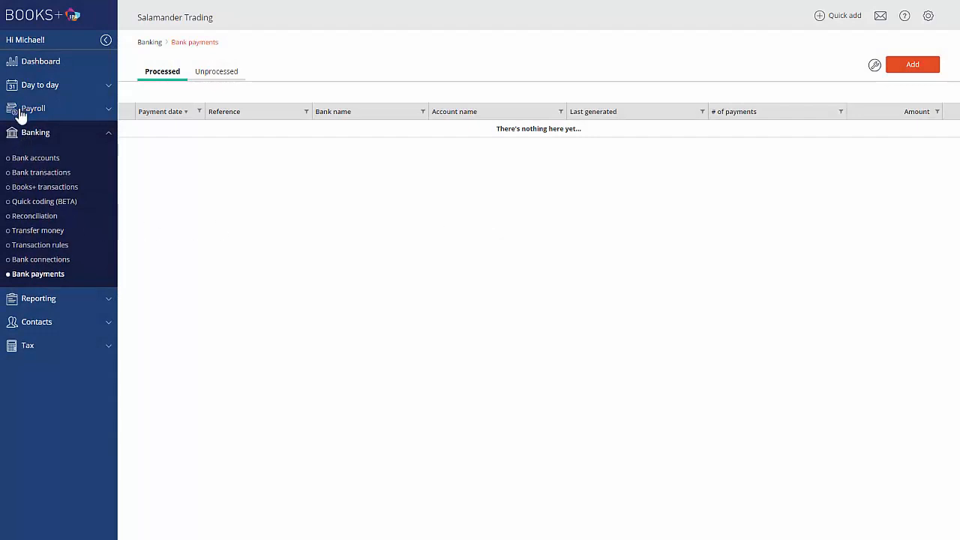
pyautogui.click(22, 179)
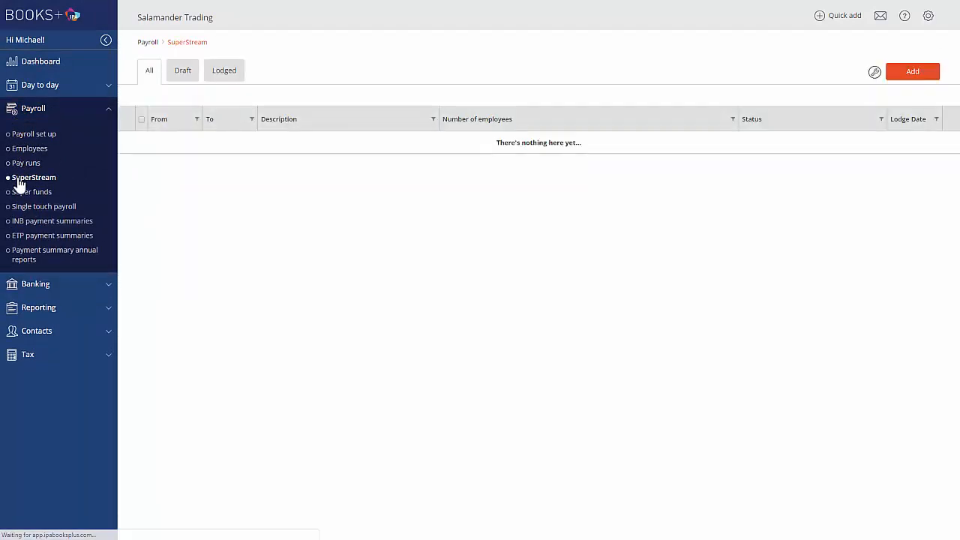
pyautogui.click(909, 75)
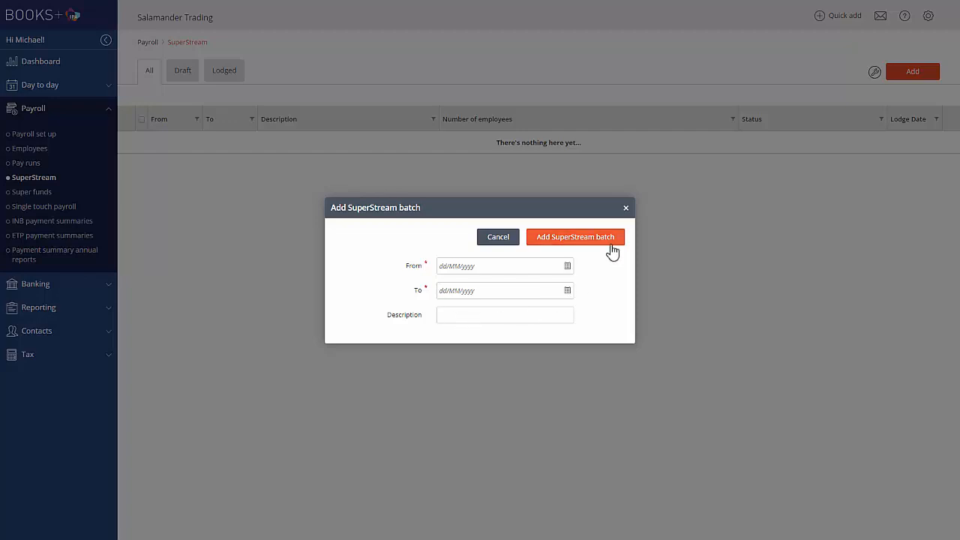
pyautogui.click(629, 213)
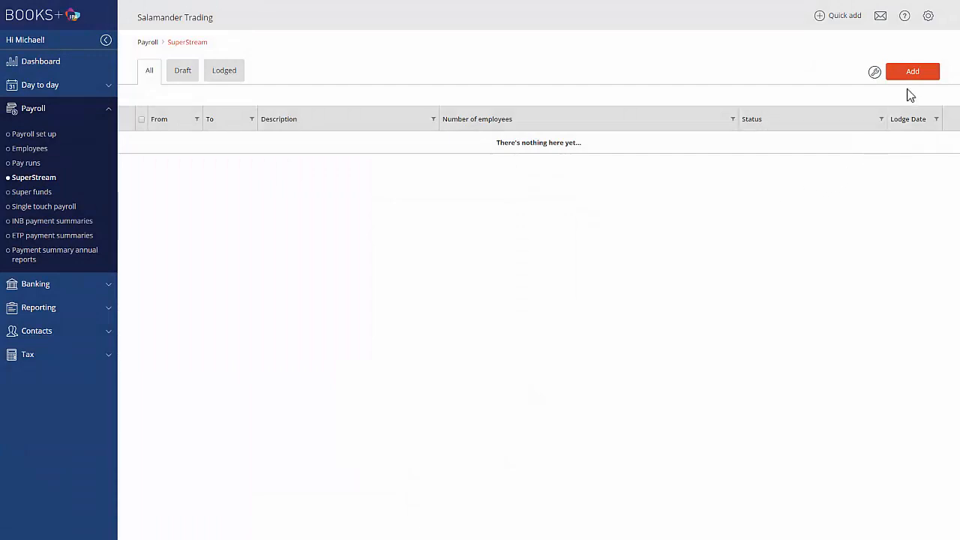
# Open the SuperStream services payroll setting and view the services that can be selected.
pyautogui.click(928, 18)
pyautogui.click(877, 62)
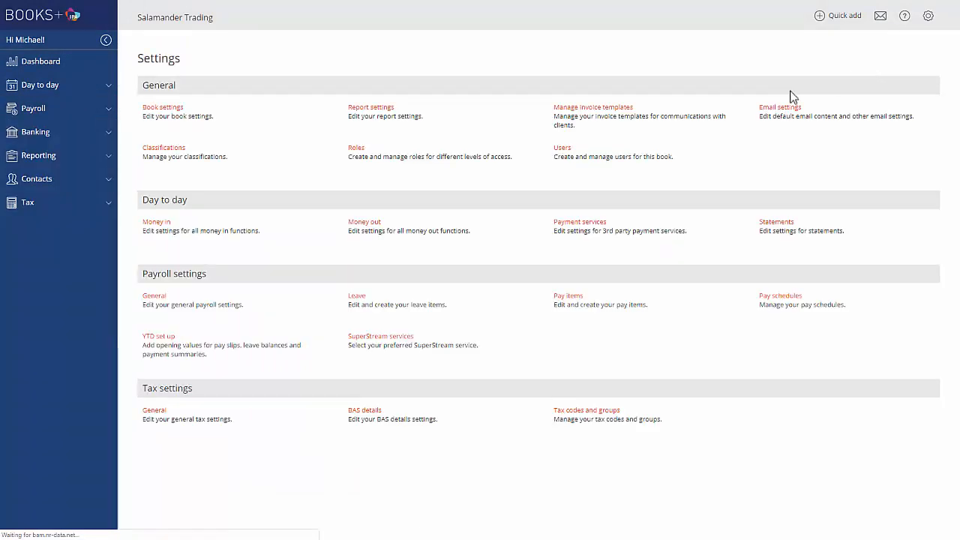
pyautogui.click(374, 336)
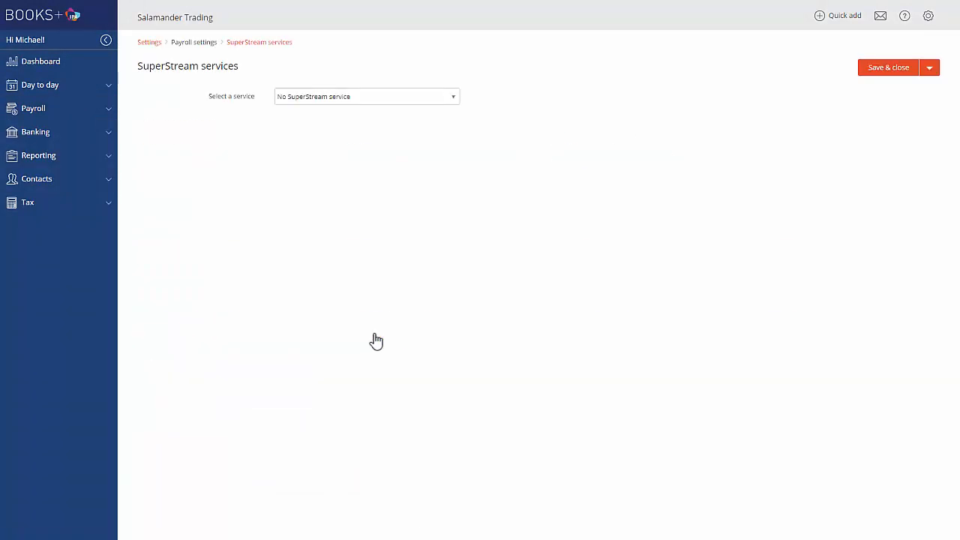
pyautogui.click(453, 100)
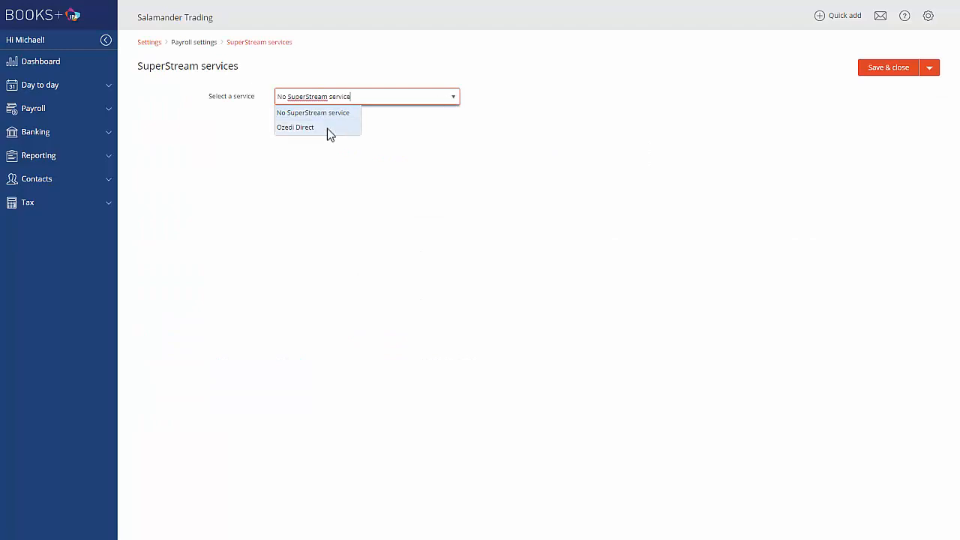
# Enter a Super Payable payment to Colonial First State, and list the contacts available for a new Accounts Payable payment.
pyautogui.click(41, 86)
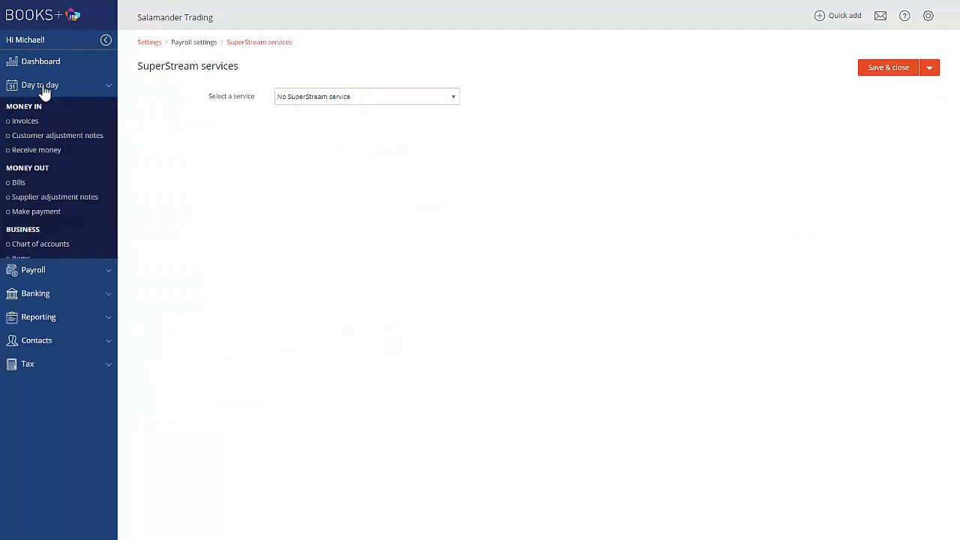
pyautogui.click(43, 214)
pyautogui.click(909, 112)
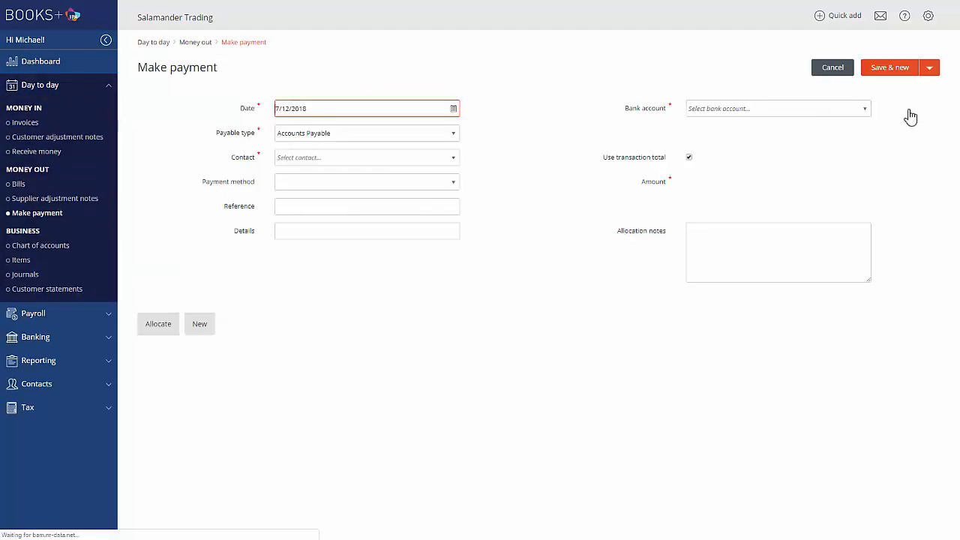
pyautogui.click(456, 133)
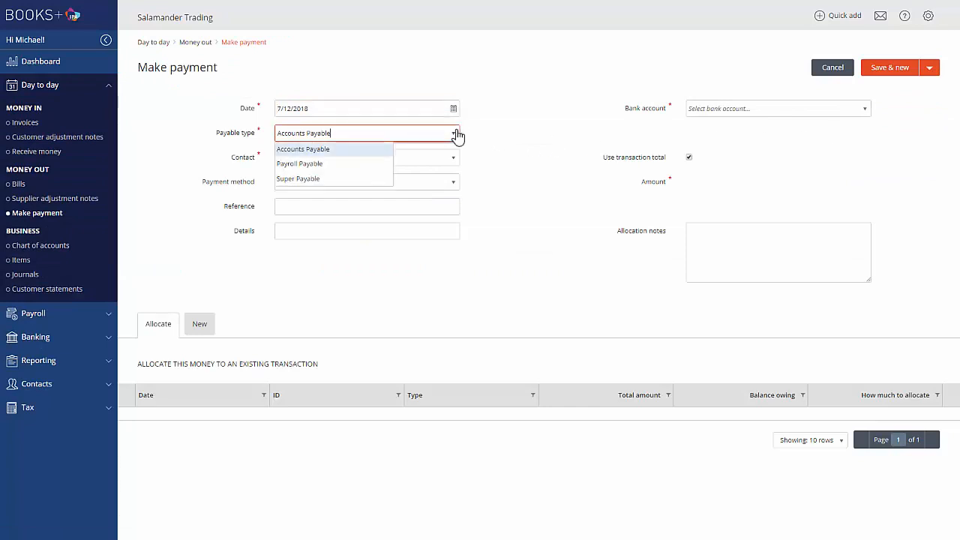
pyautogui.click(320, 180)
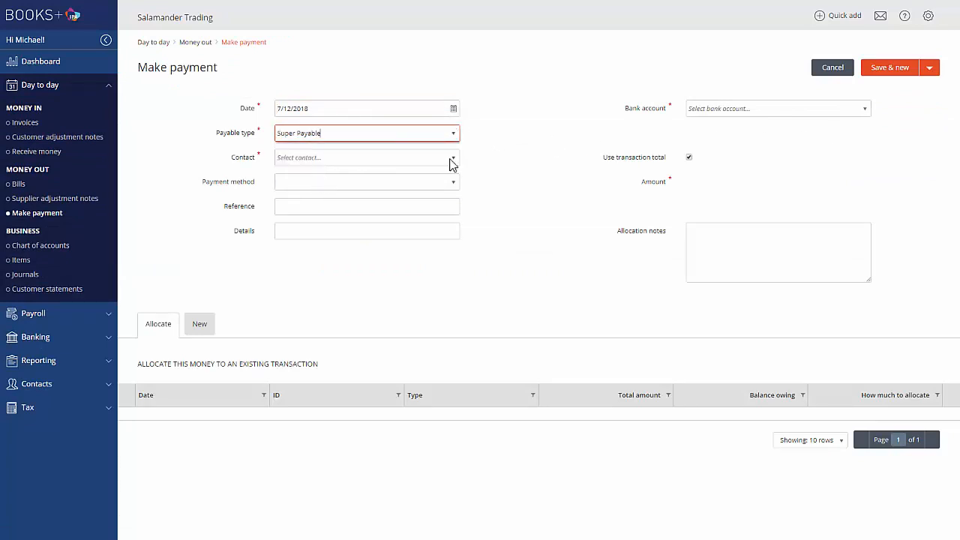
pyautogui.click(452, 161)
pyautogui.click(329, 189)
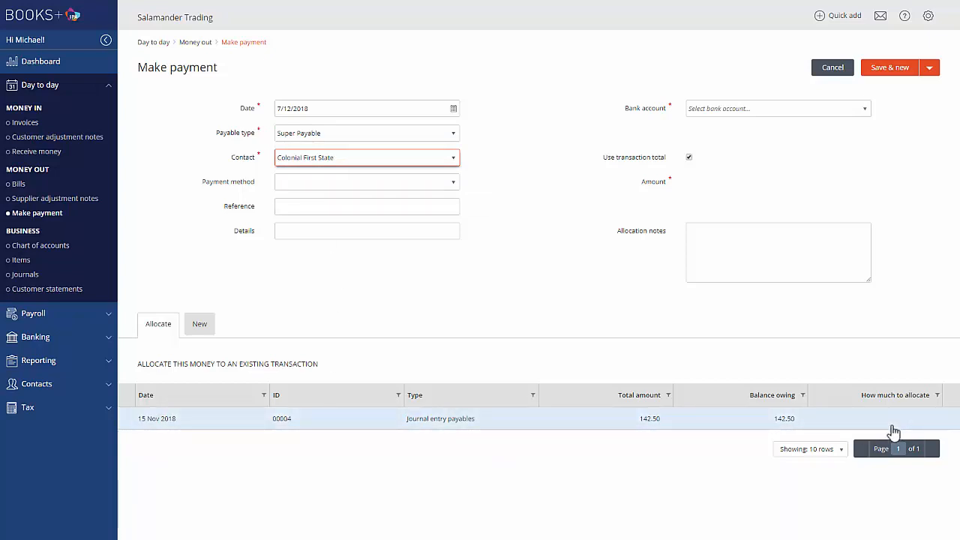
pyautogui.click(889, 67)
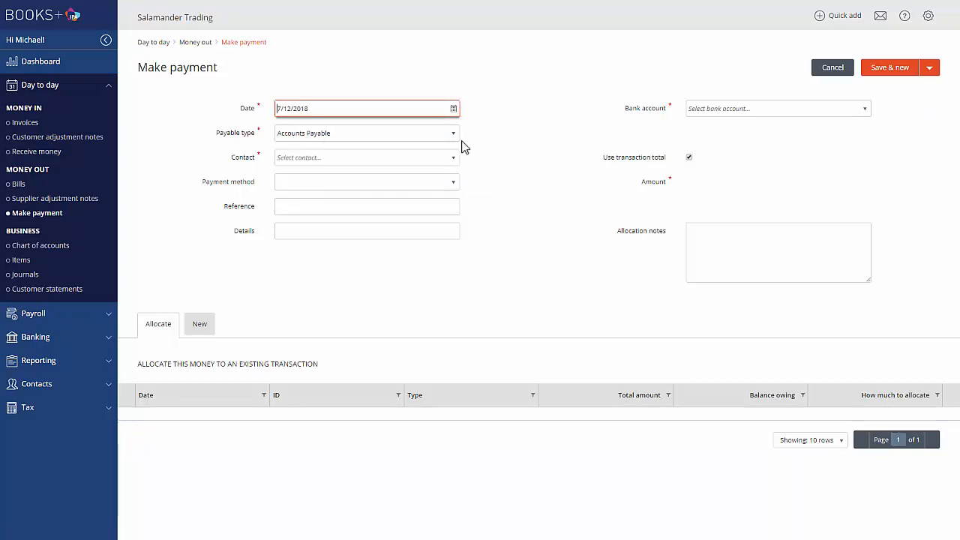
pyautogui.click(455, 159)
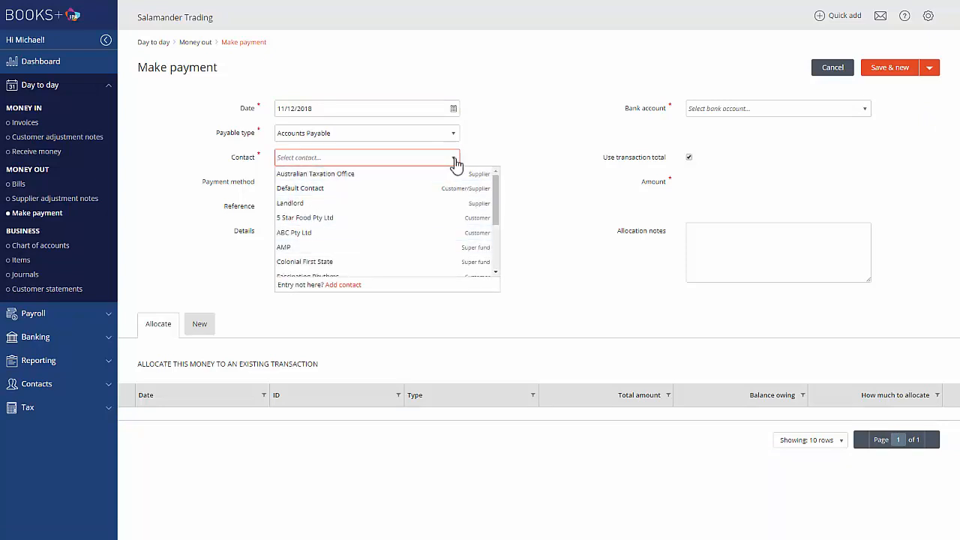
# Return to the dashboard and look over the options offered for reporting and tax.
pyautogui.click(46, 62)
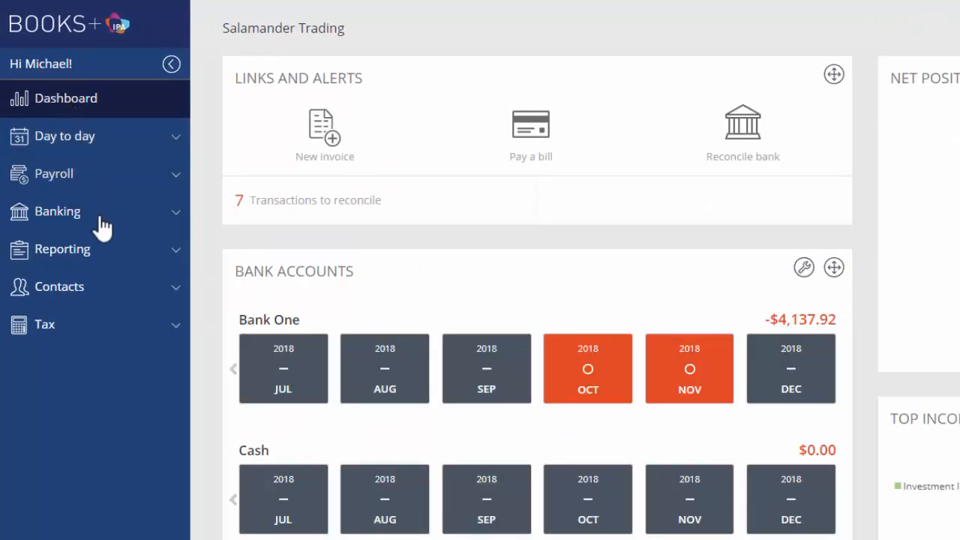
pyautogui.click(88, 252)
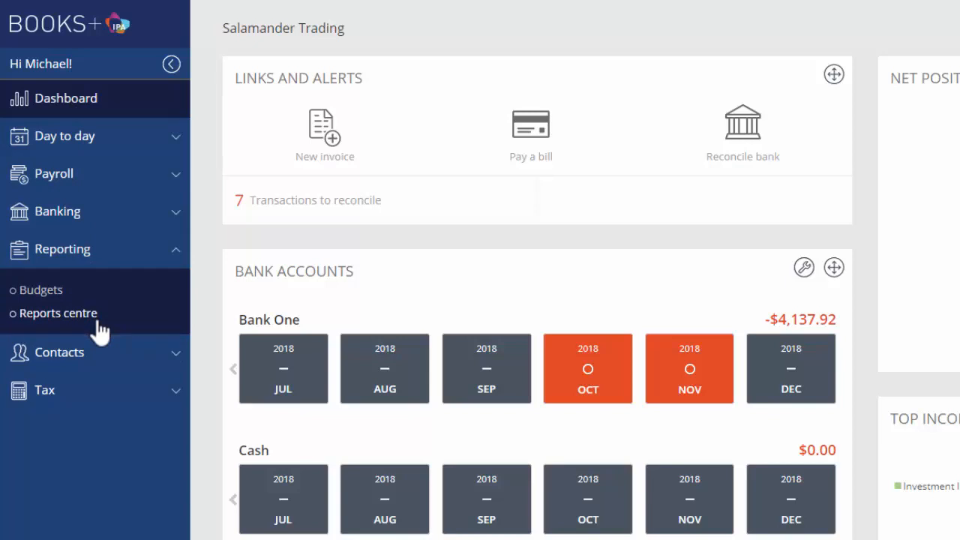
pyautogui.click(46, 393)
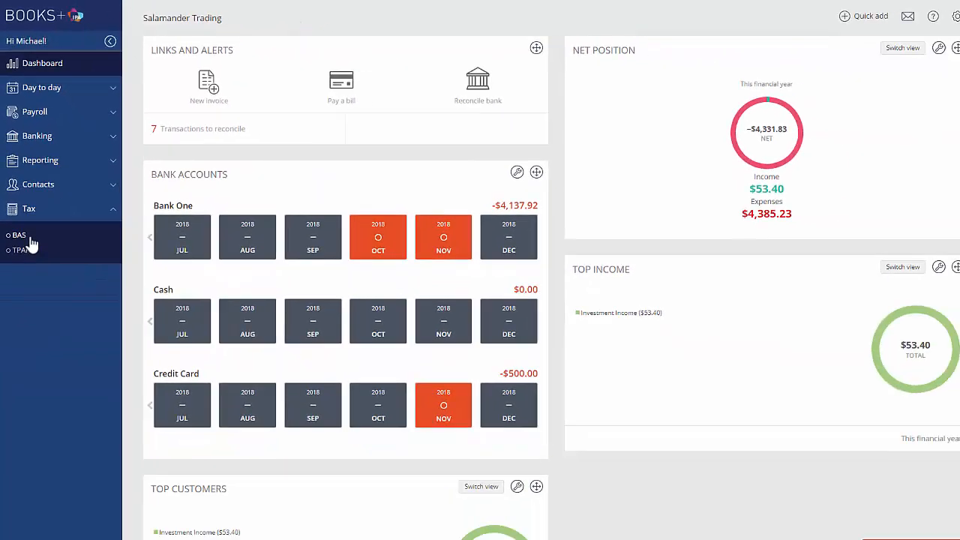
pyautogui.click(84, 66)
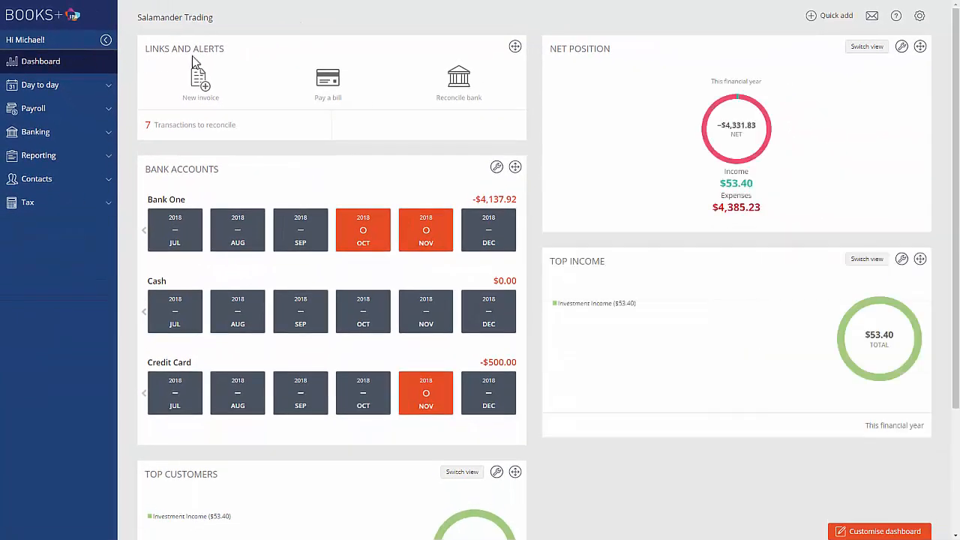